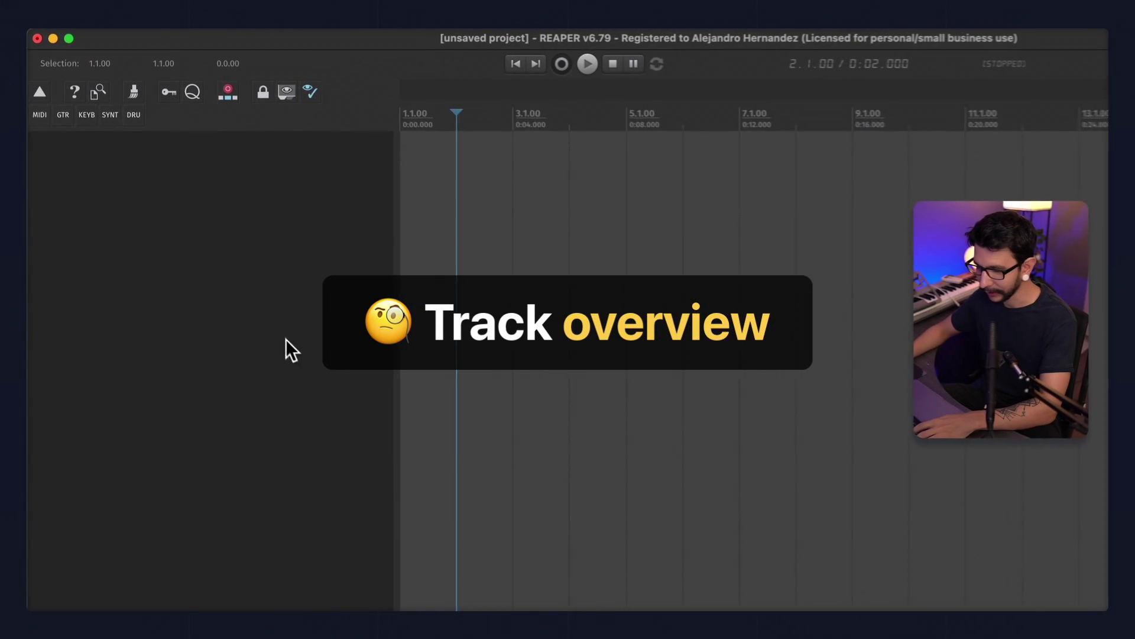
# - Insert three new tracks and name them GTRs RHY, GTR L and GTR R
pyautogui.press('super+t')
pyautogui.press('super+t')
pyautogui.press('super+t')
pyautogui.click(132, 151)
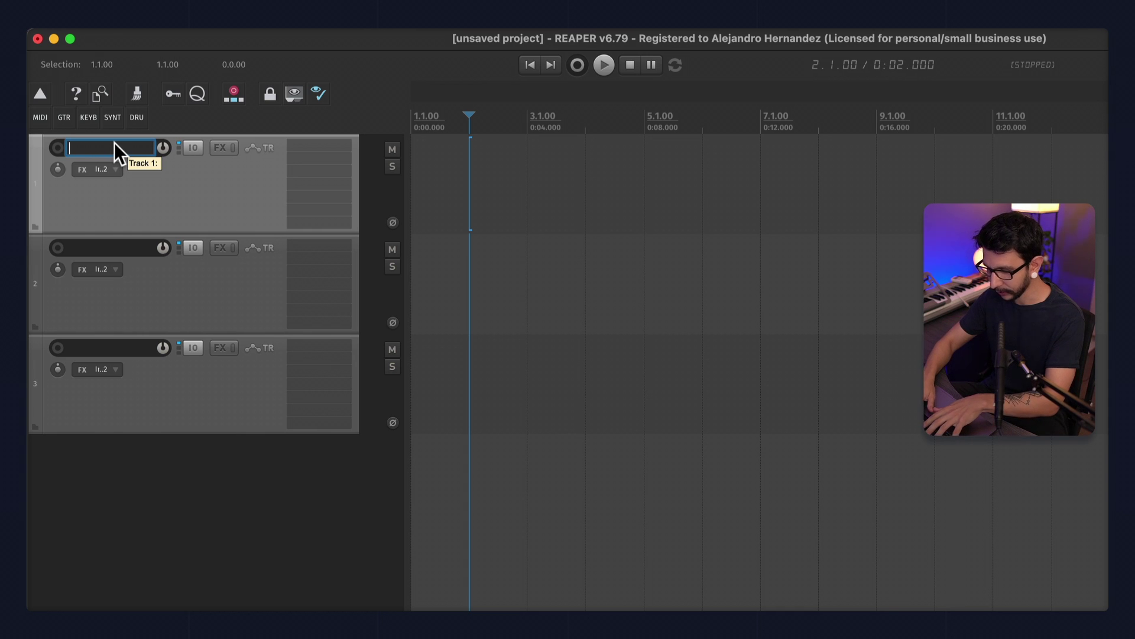
pyautogui.write('GTRs RHY')
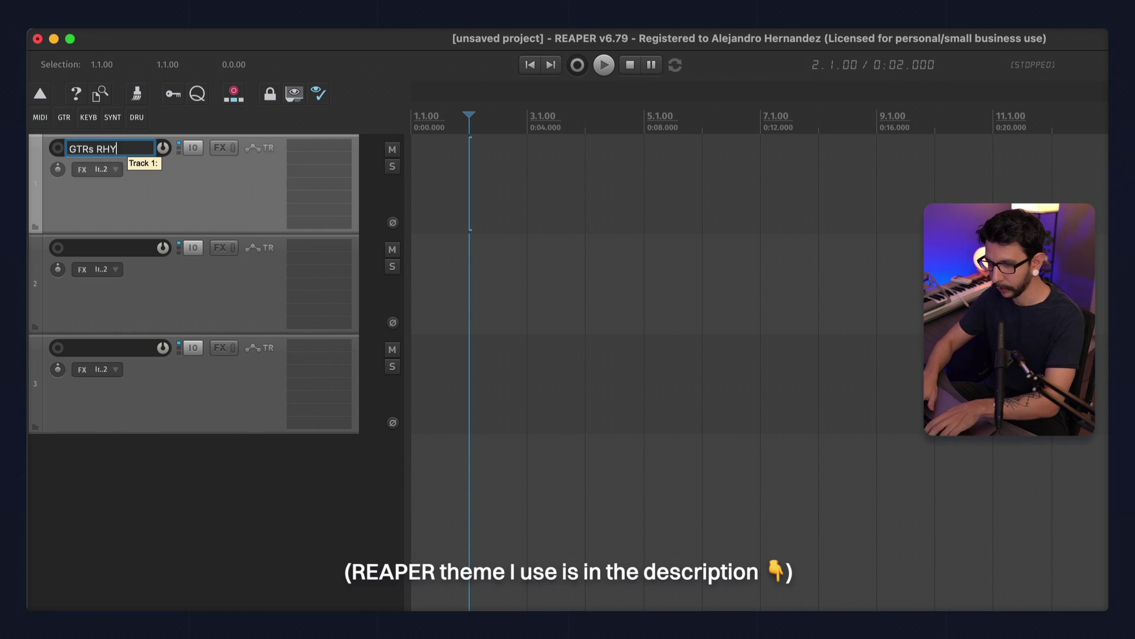
pyautogui.press('Tab')
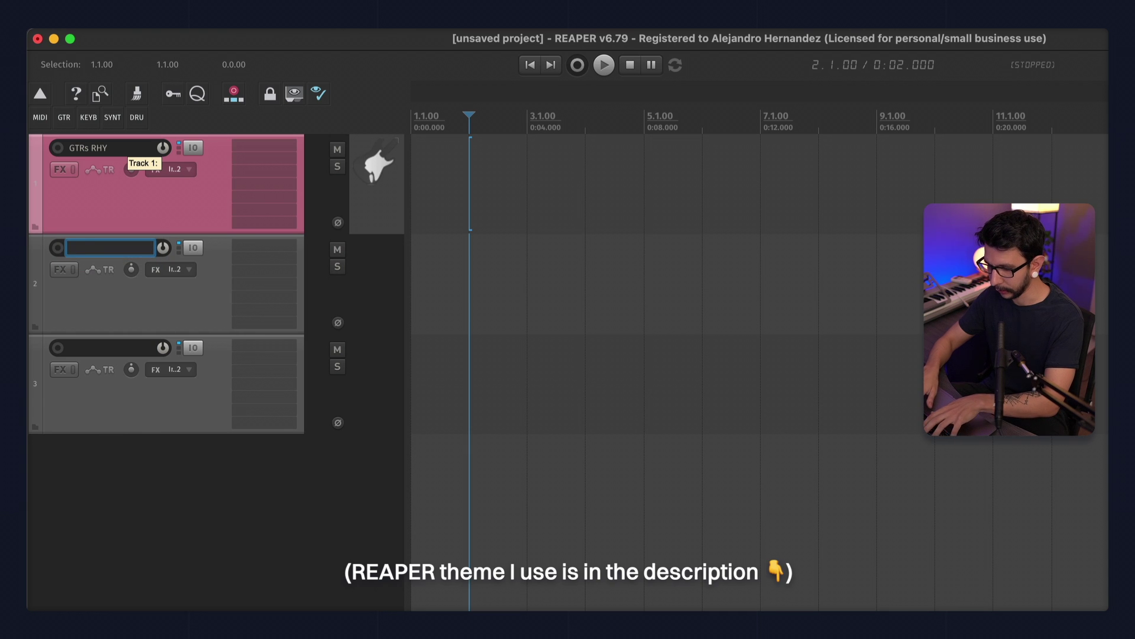
pyautogui.write('GTR L')
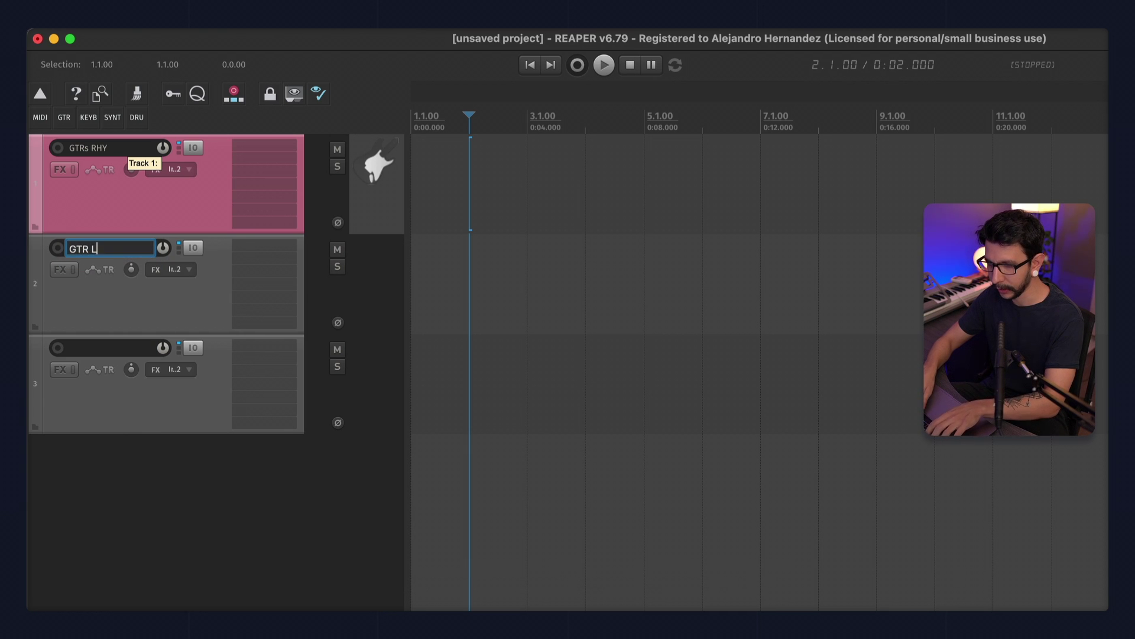
pyautogui.write('GTR R')
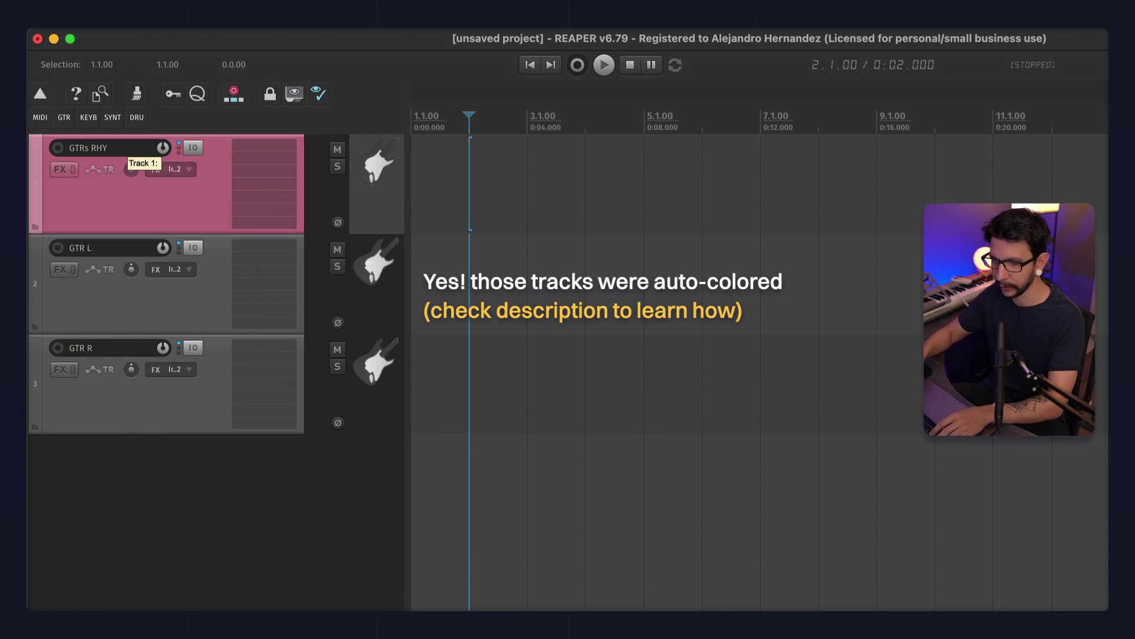
# - Pan GTR L and GTR R hard to opposite sides
pyautogui.click(198, 303)
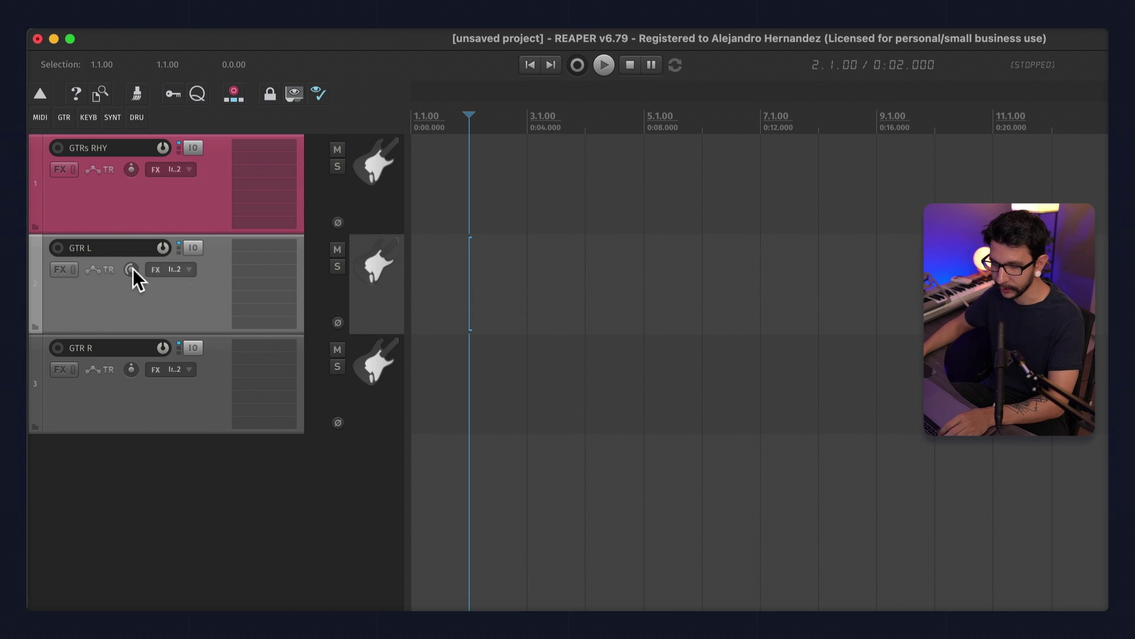
pyautogui.moveTo(130, 371); pyautogui.dragTo(132, 368)
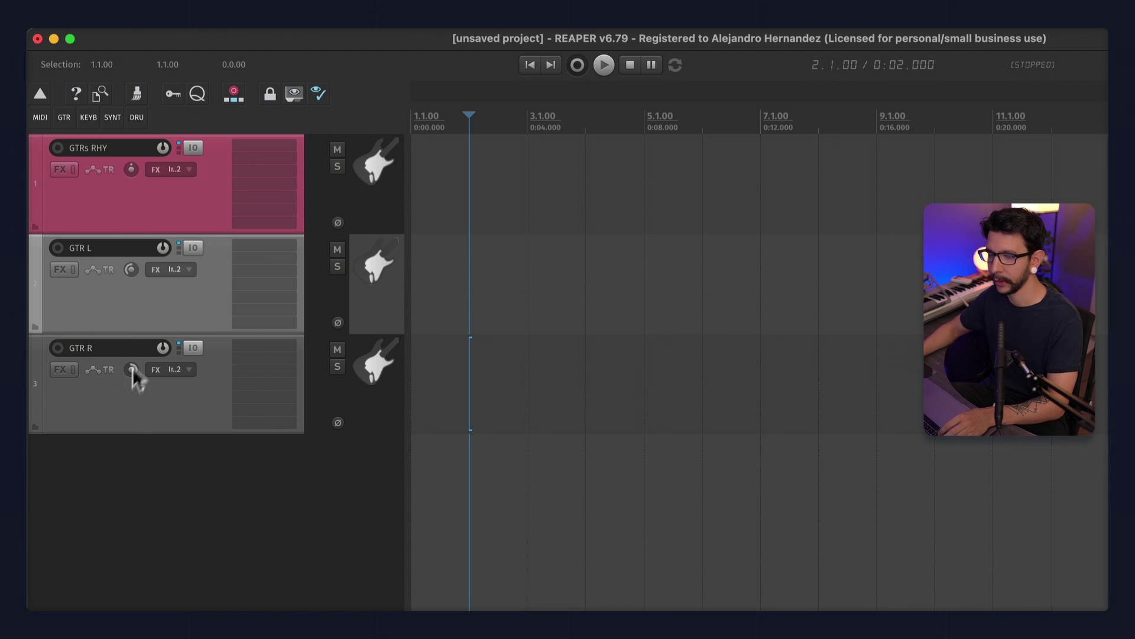
pyautogui.click(164, 462)
# - Nest GTR L and GTR R as children inside the GTRs RHY folder
pyautogui.click(180, 356)
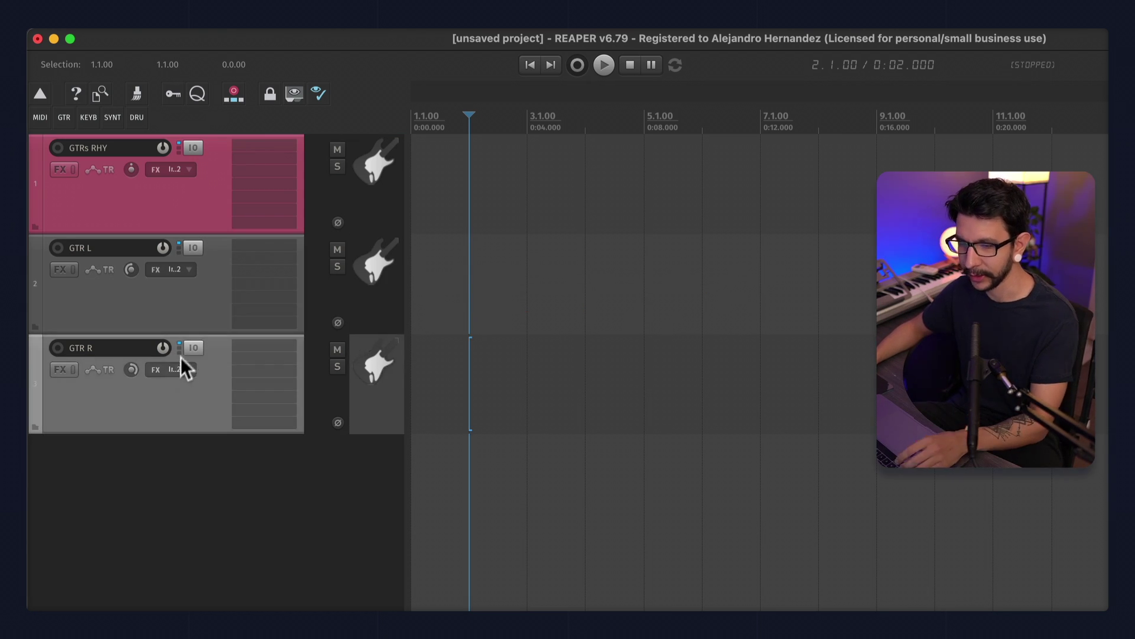
pyautogui.keyDown('shift'); pyautogui.click(172, 312); pyautogui.keyUp('shift')
pyautogui.moveTo(244, 182); pyautogui.dragTo(233, 184)
# - Record-arm the GTRs RHY folder and mark a time range from bar 3 to bar 7
pyautogui.click(197, 208)
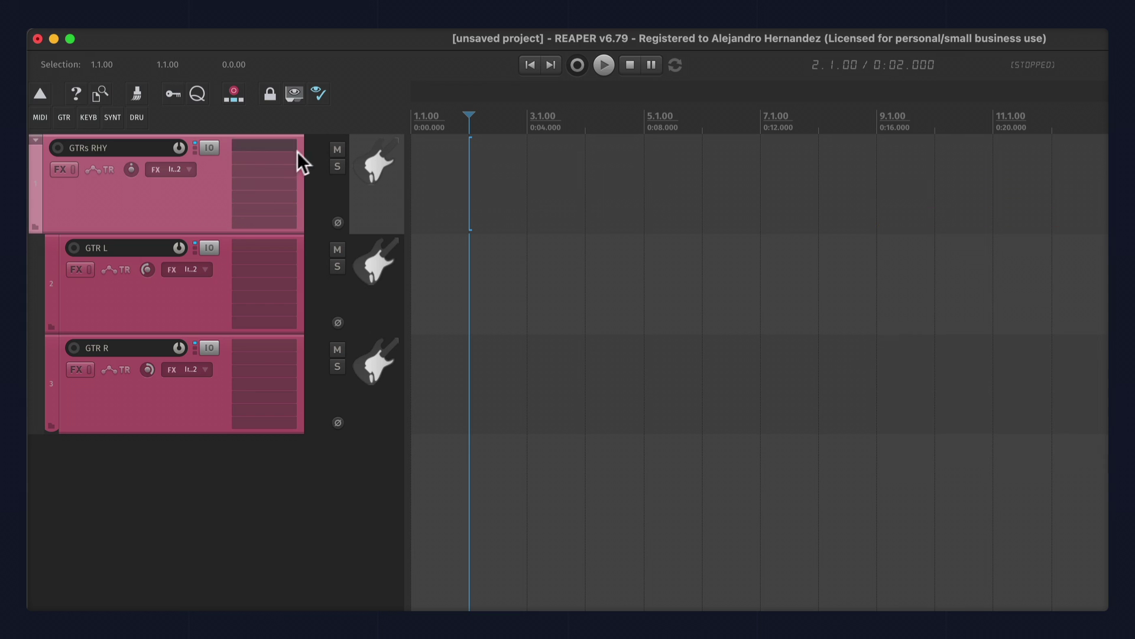
pyautogui.click(56, 147)
pyautogui.moveTo(528, 171); pyautogui.dragTo(761, 177)
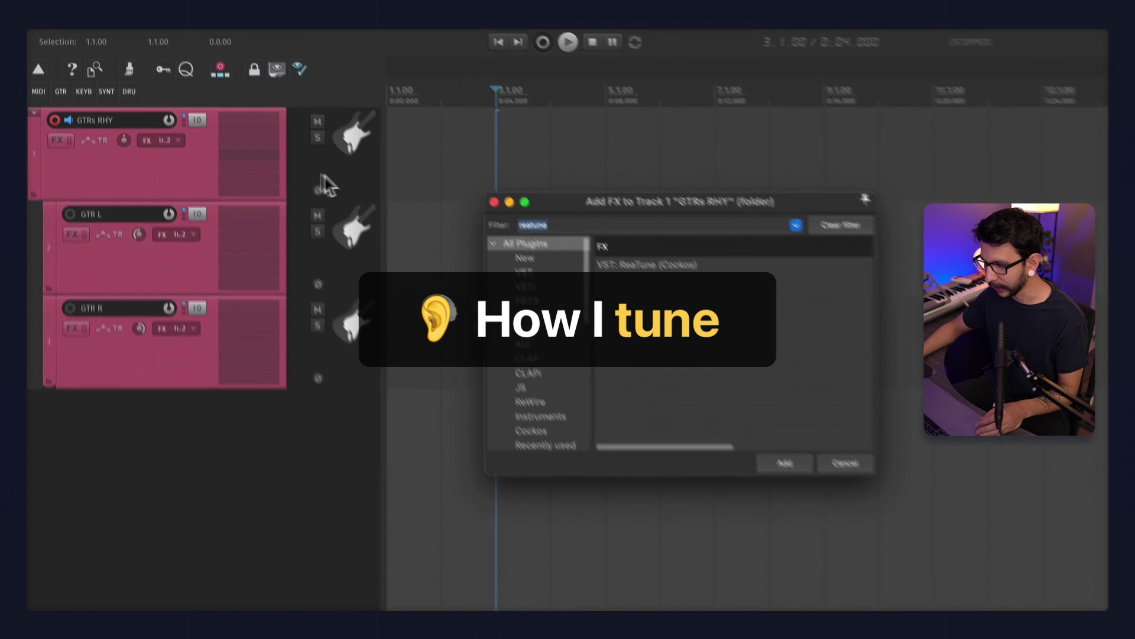
# - Add ReaTune to GTRs RHY and reset it to factory defaults
pyautogui.doubleClick(619, 265)
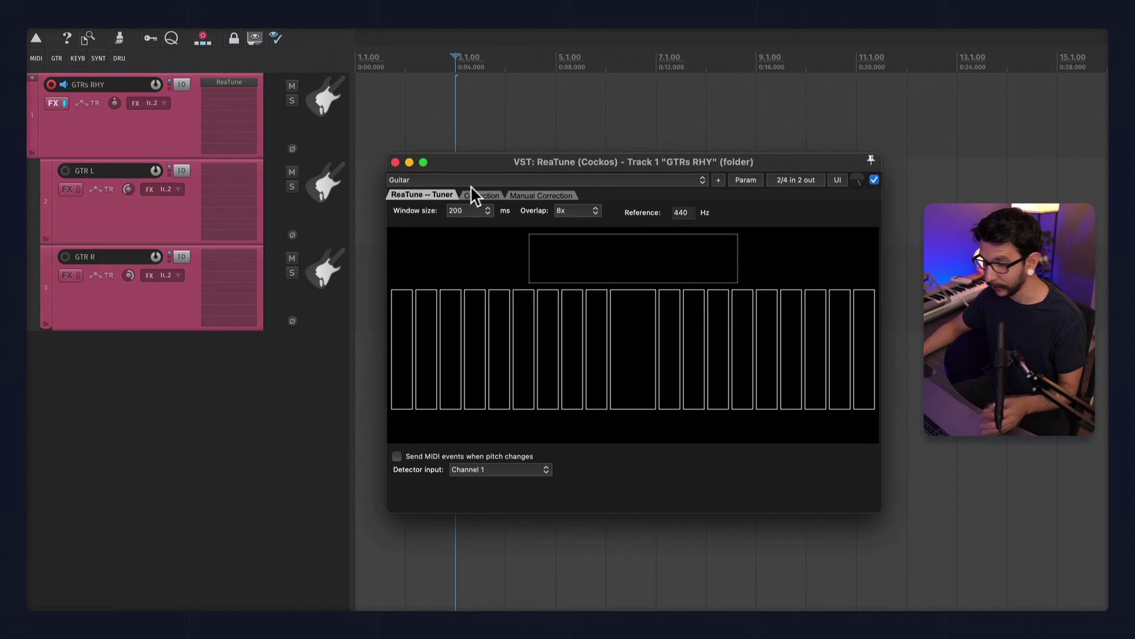
pyautogui.click(470, 210)
pyautogui.click(472, 211)
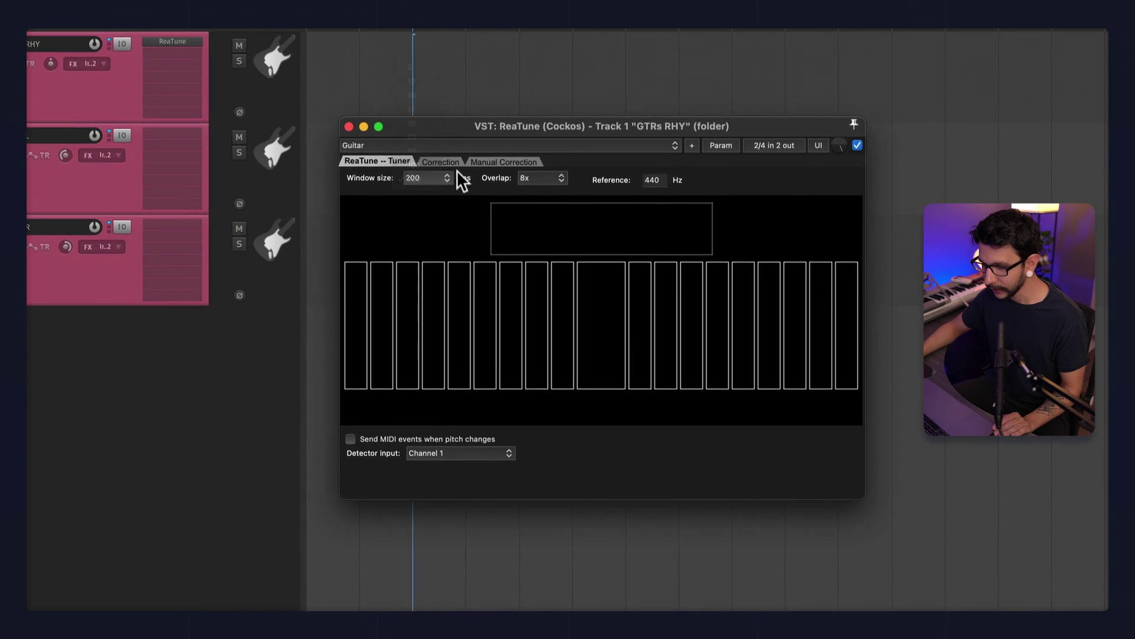
pyautogui.click(494, 179)
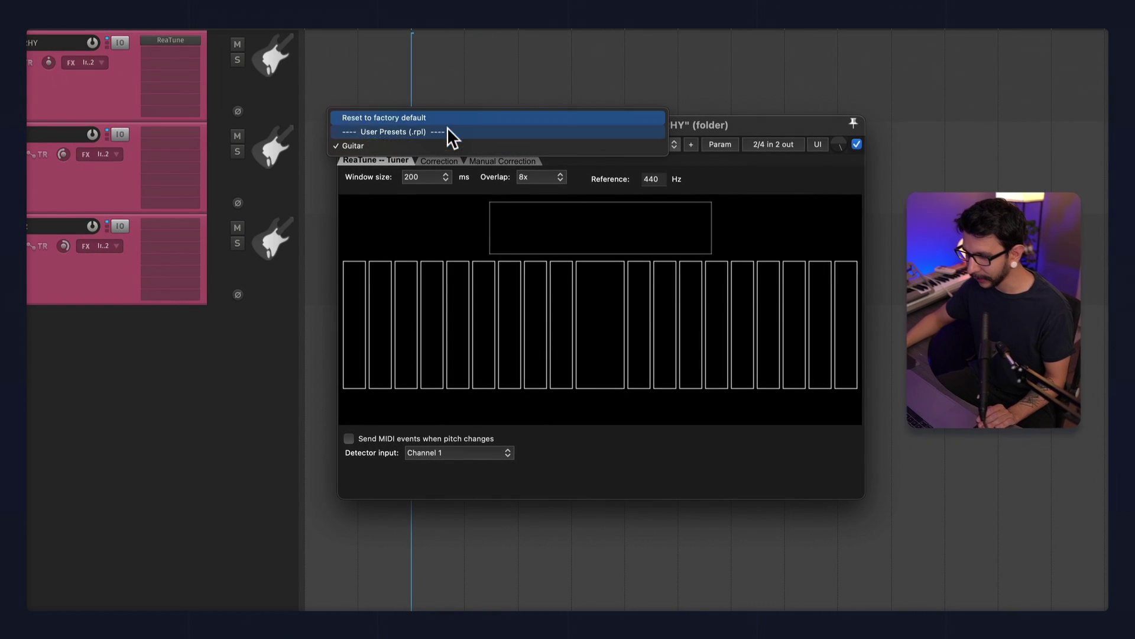
pyautogui.click(448, 118)
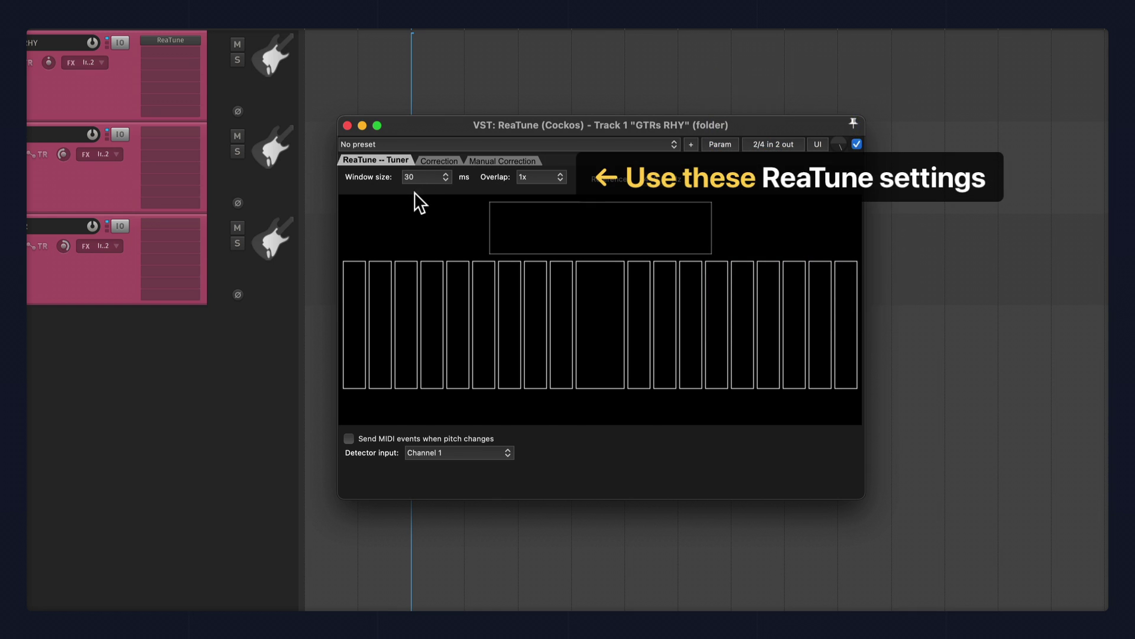
# - Set ReaTune to a 200 ms window size and 8x overlap, and save that as the default preset
pyautogui.click(420, 177)
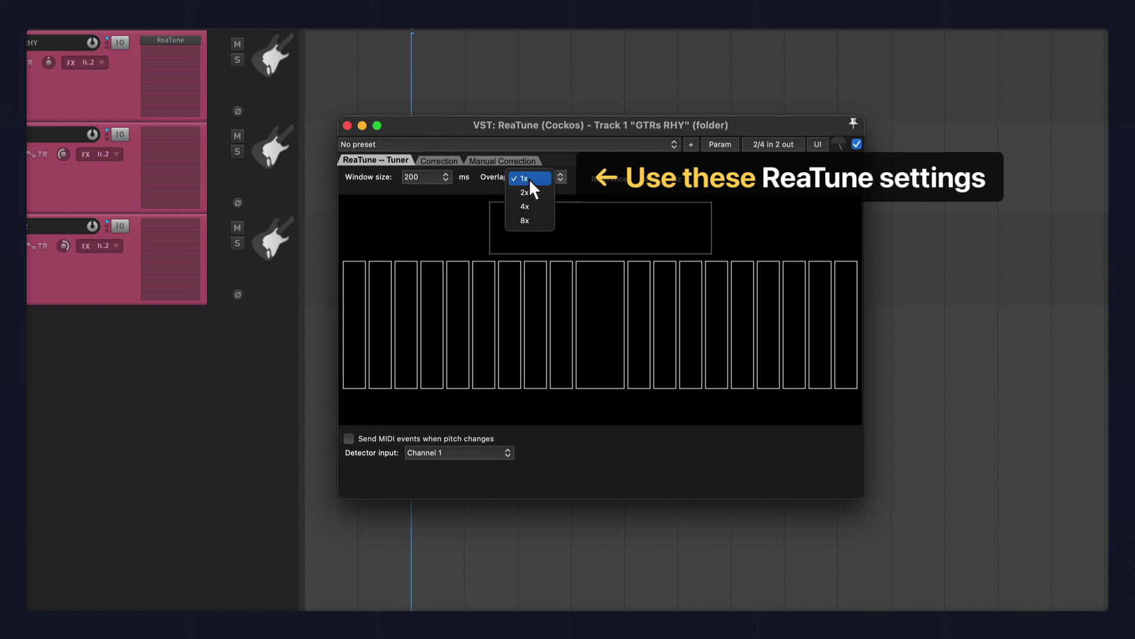
pyautogui.click(525, 220)
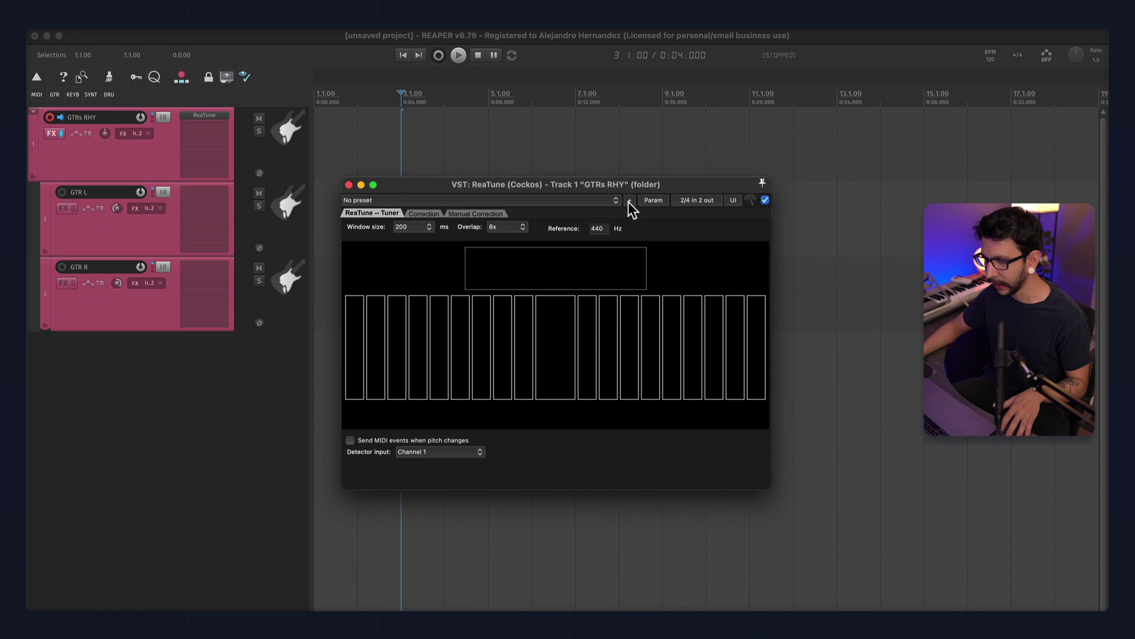
pyautogui.click(691, 144)
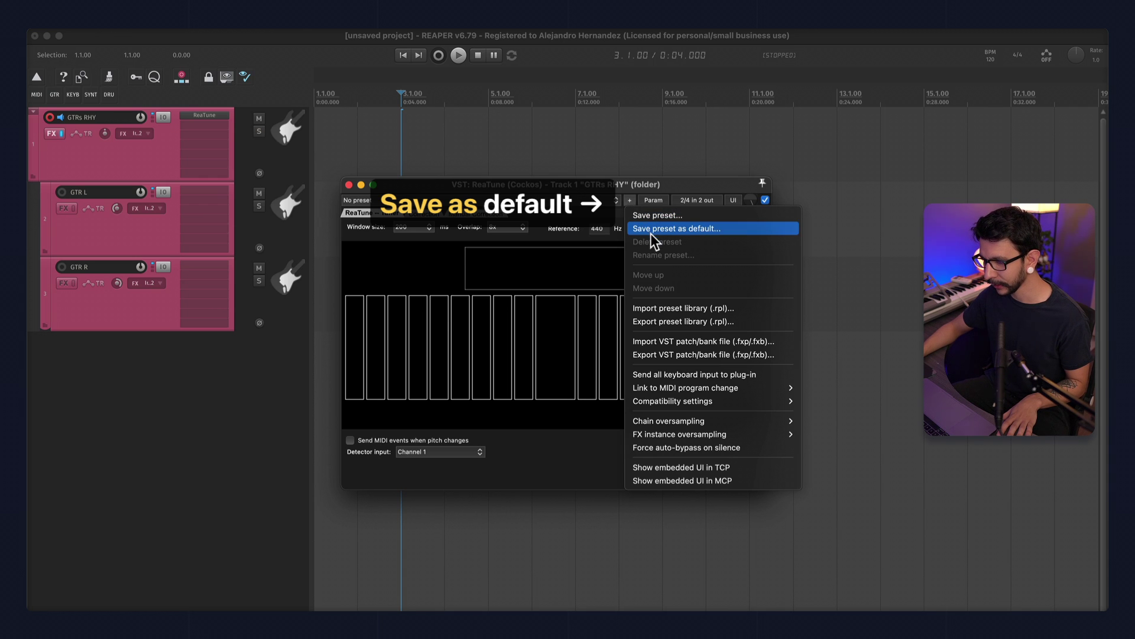
pyautogui.click(509, 221)
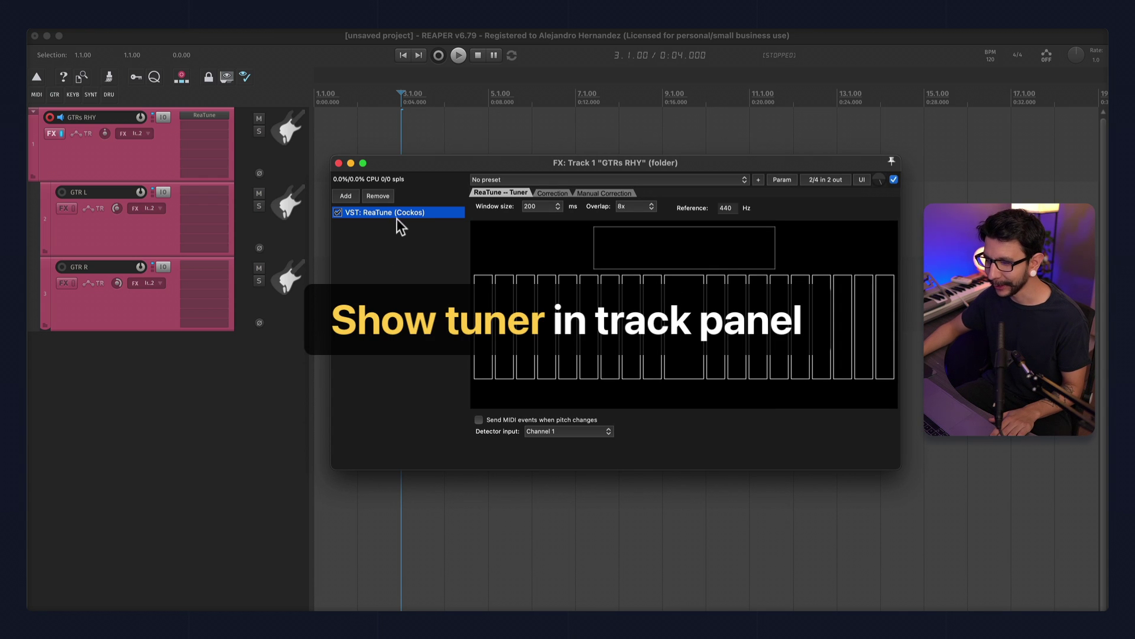
# - Embed ReaTune's tuner display in the GTRs RHY track panel and make that track taller
pyautogui.rightClick(395, 212)
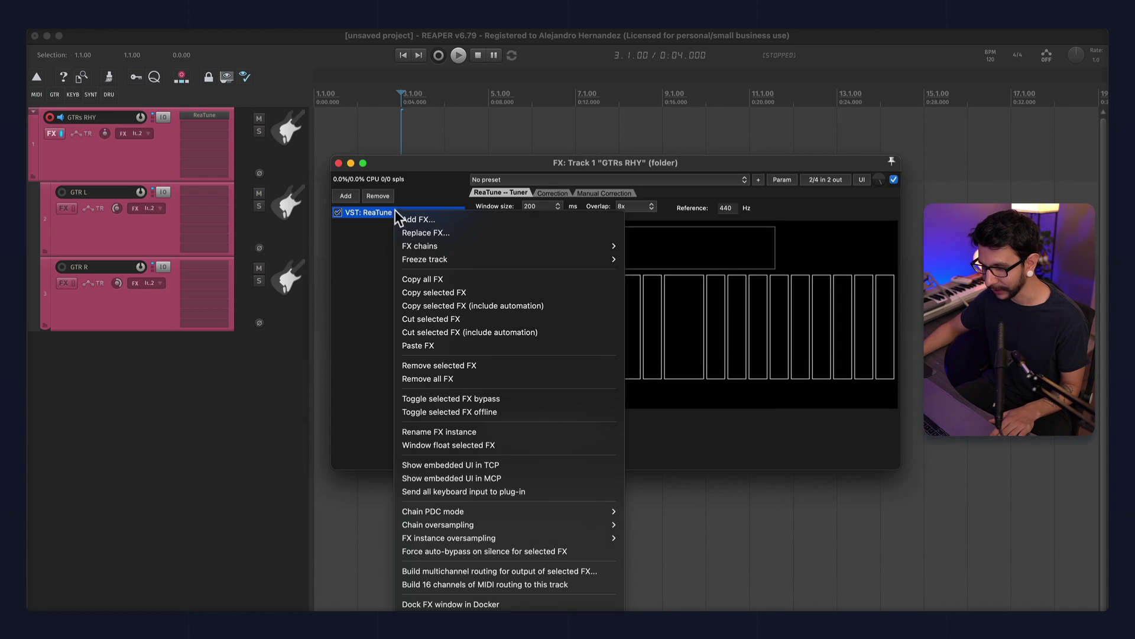
pyautogui.click(467, 465)
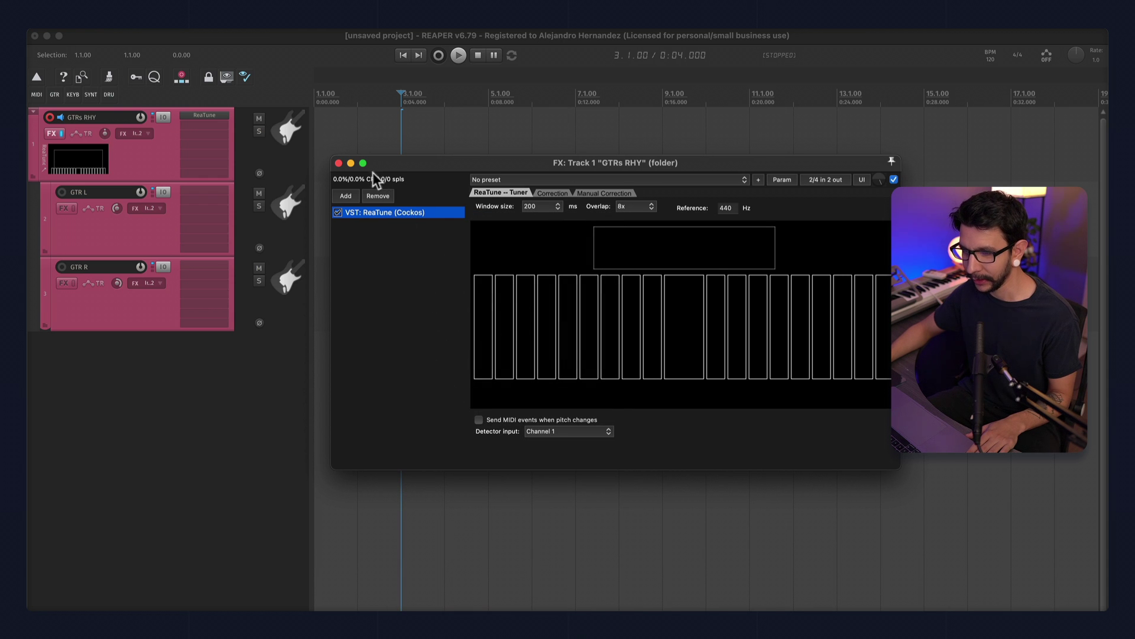
pyautogui.click(269, 175)
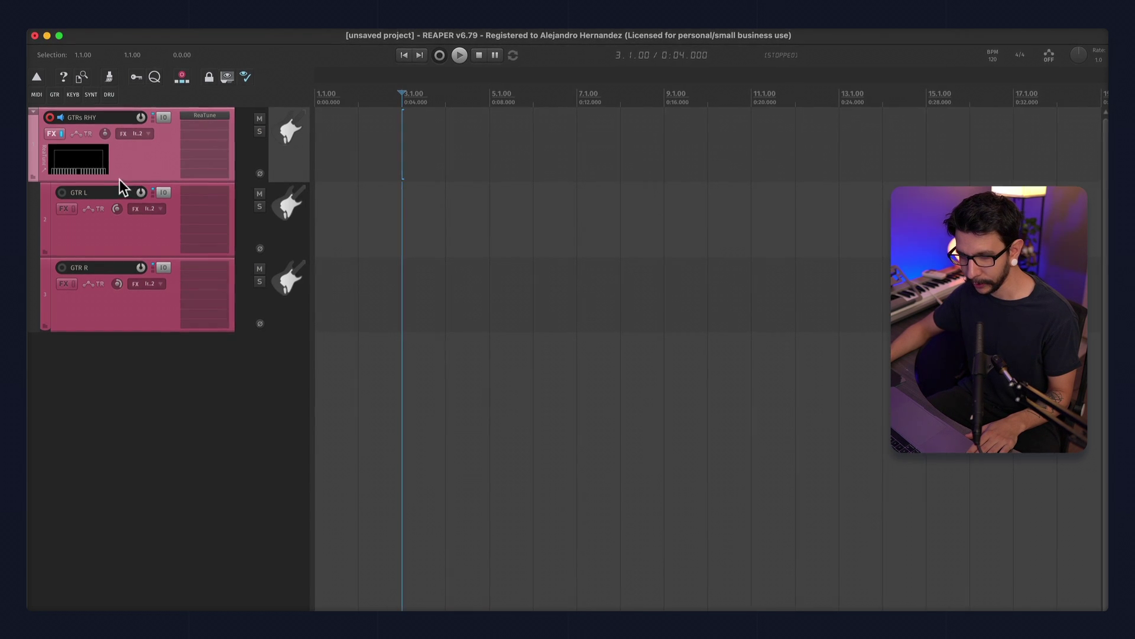
pyautogui.moveTo(122, 185); pyautogui.dragTo(122, 220)
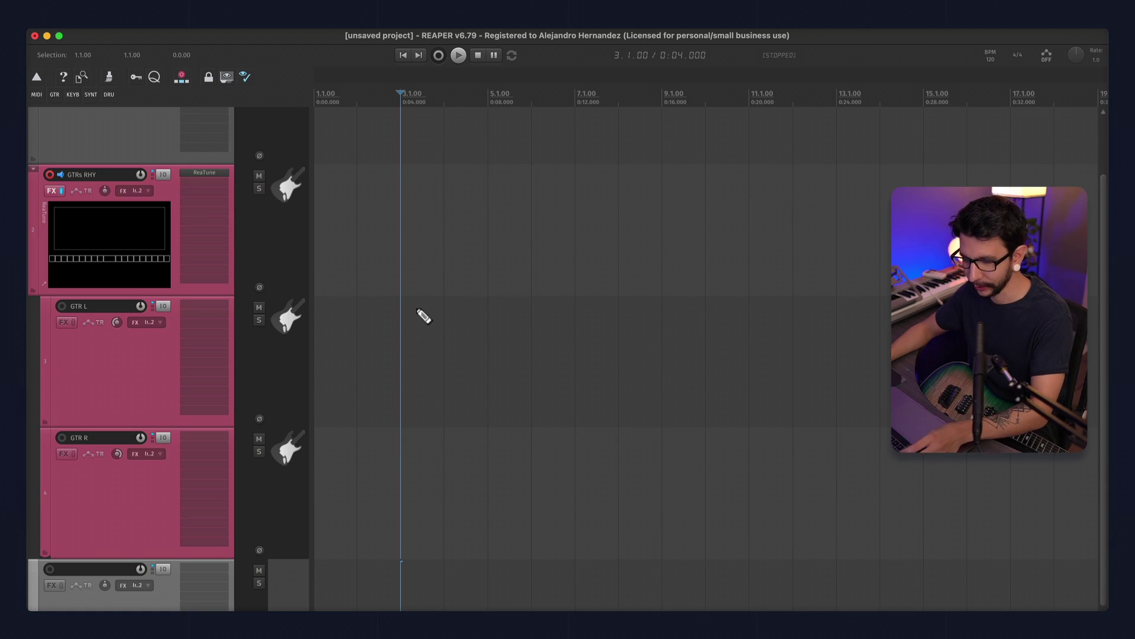
# - Drag GTRs RHY much taller so the embedded tuner shows large
pyautogui.scroll(-5, 415, 294)
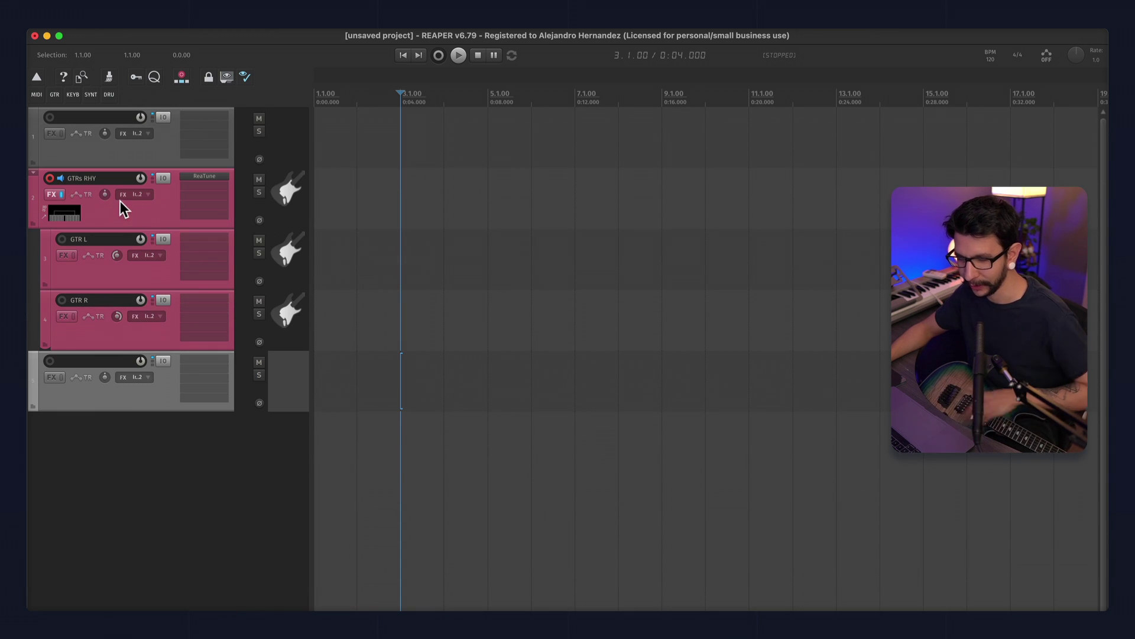
pyautogui.click(146, 222)
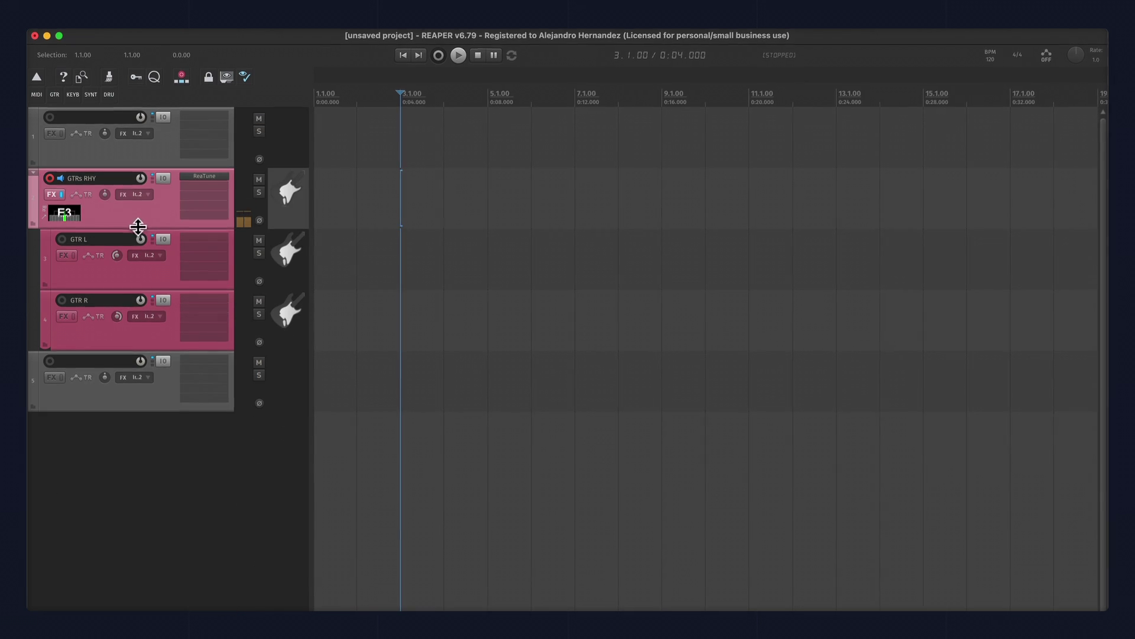
pyautogui.moveTo(139, 228); pyautogui.dragTo(132, 284)
pyautogui.moveTo(164, 362); pyautogui.dragTo(190, 354)
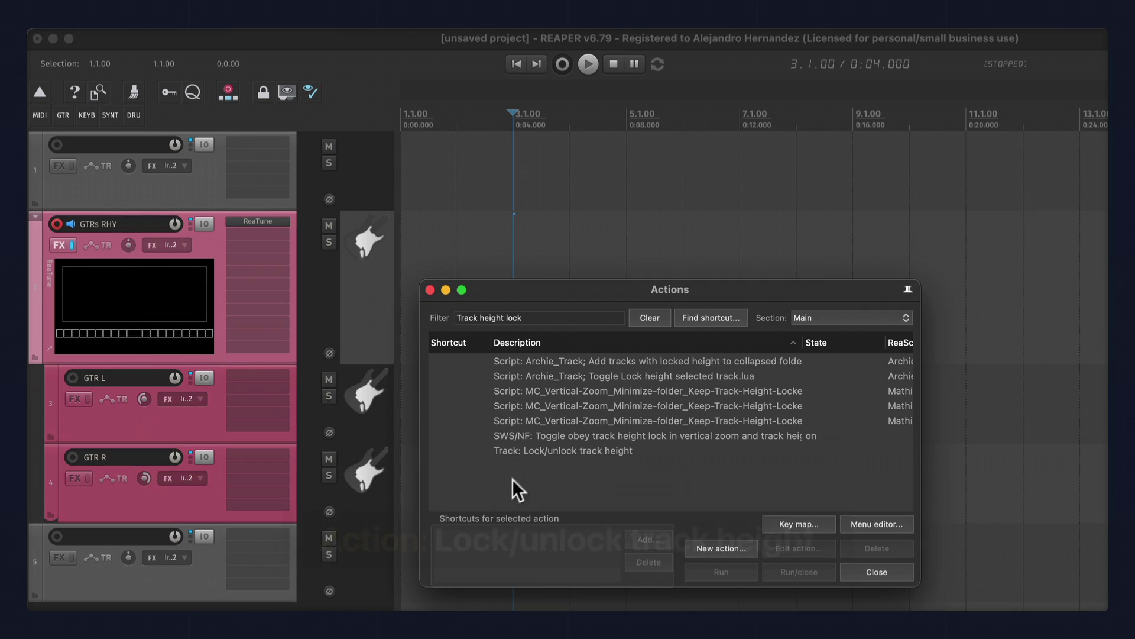
# - Lock the GTRs RHY track height, then record and discard a short test take
pyautogui.click(509, 450)
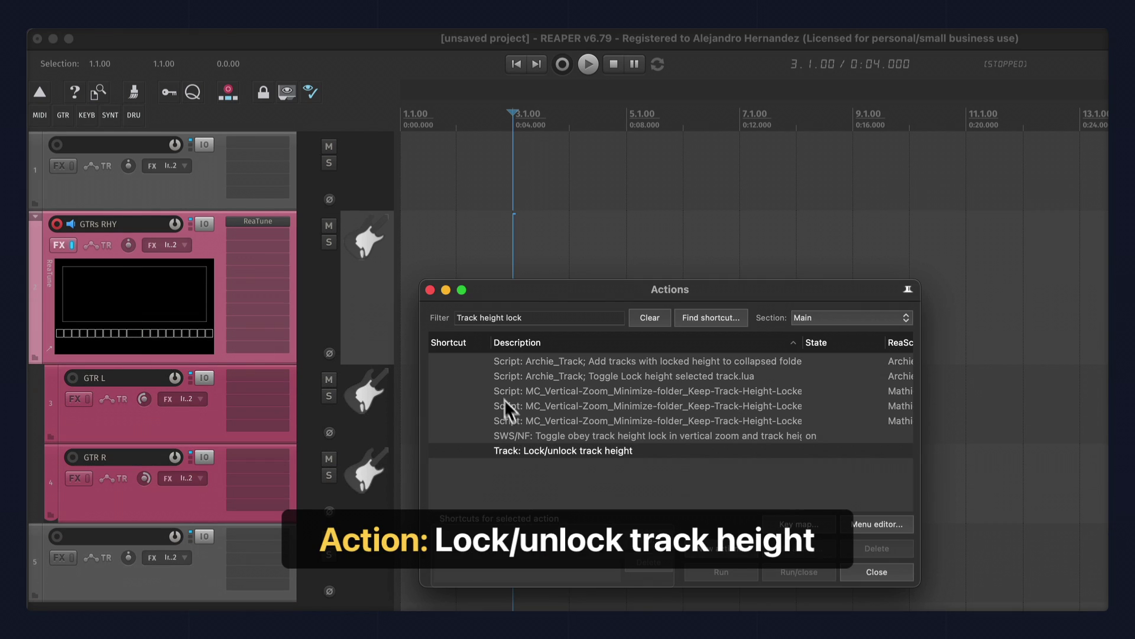
pyautogui.click(429, 289)
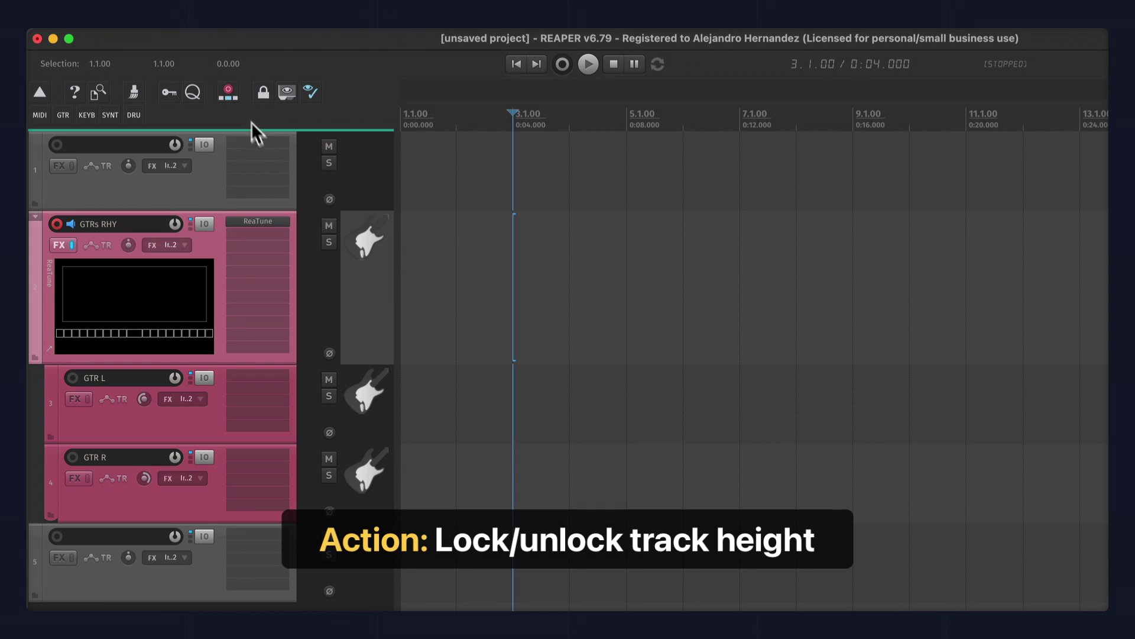
pyautogui.click(264, 91)
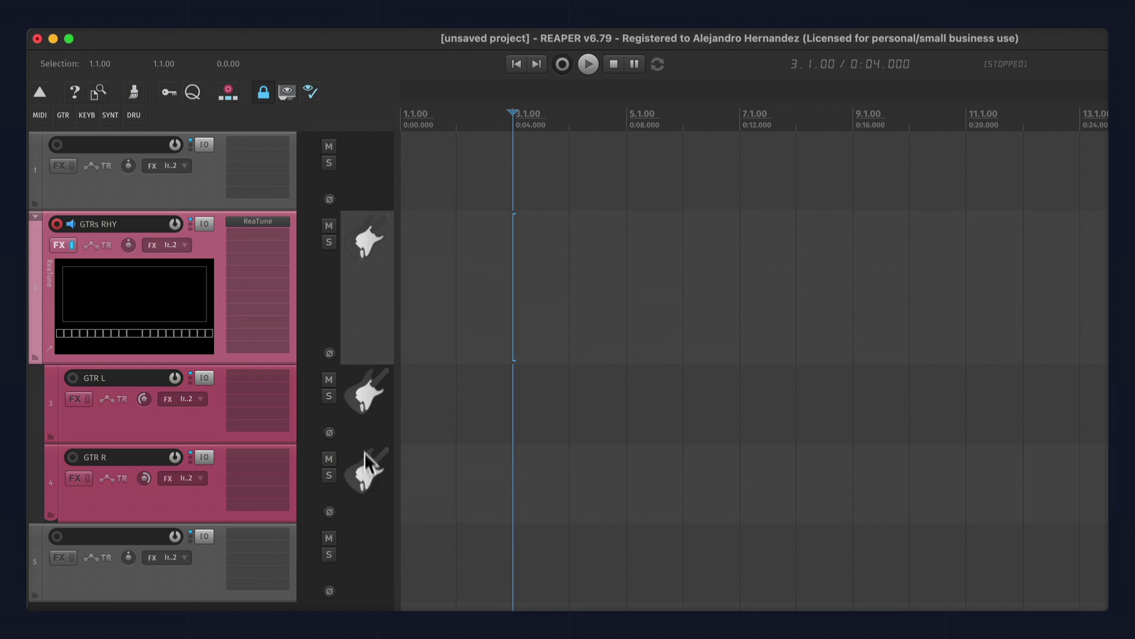
pyautogui.scroll(-5, 363, 389)
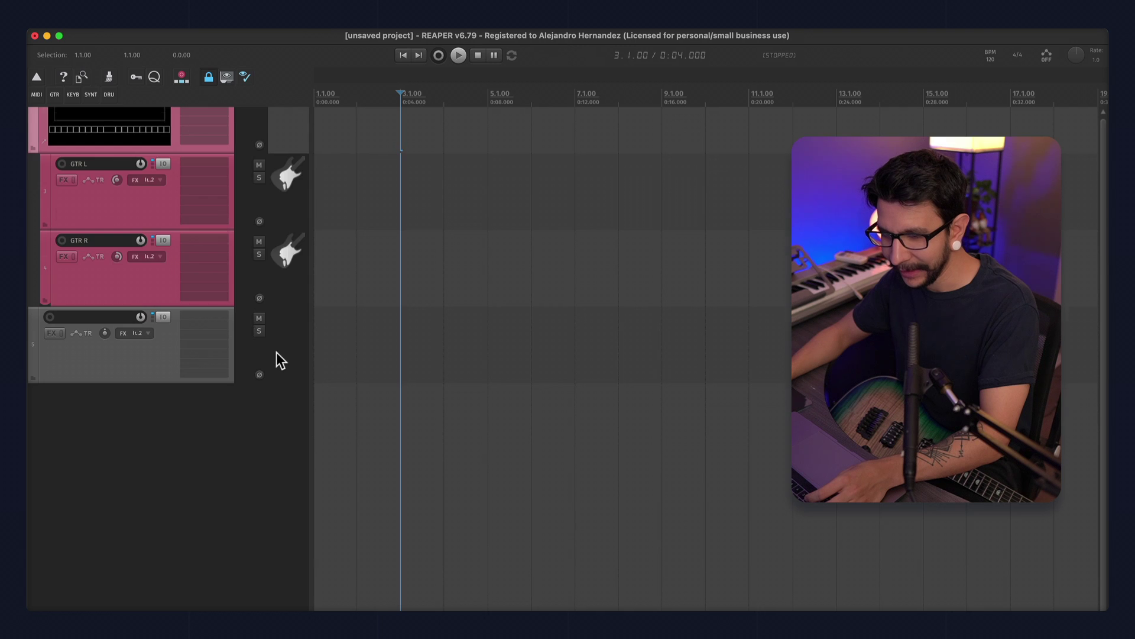
pyautogui.scroll(-8, 352, 449)
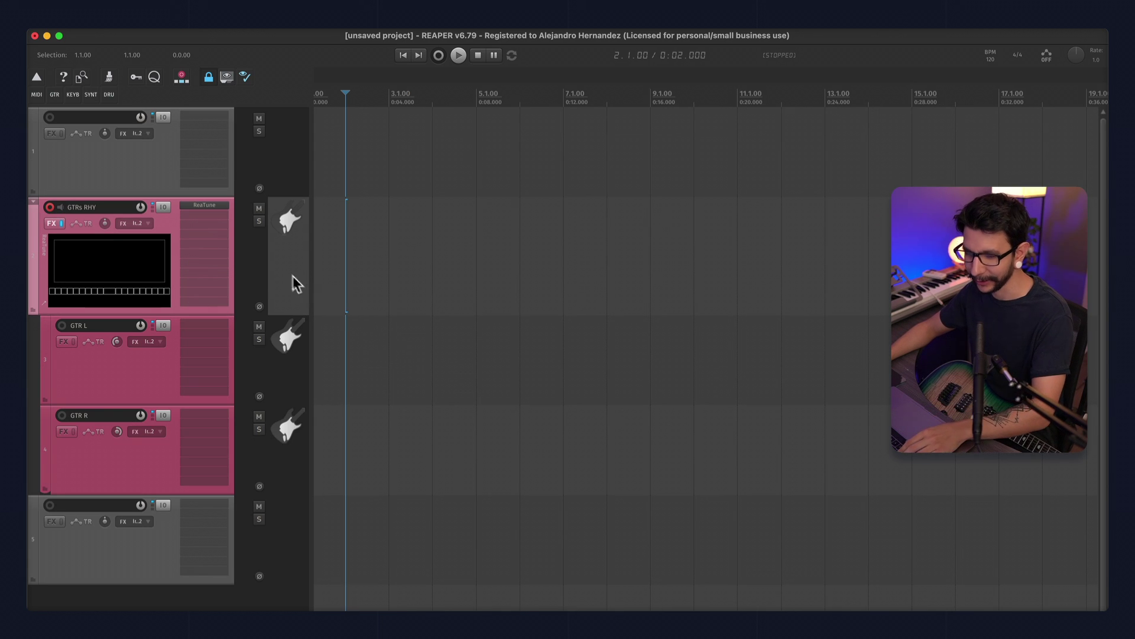
pyautogui.press('super+r')
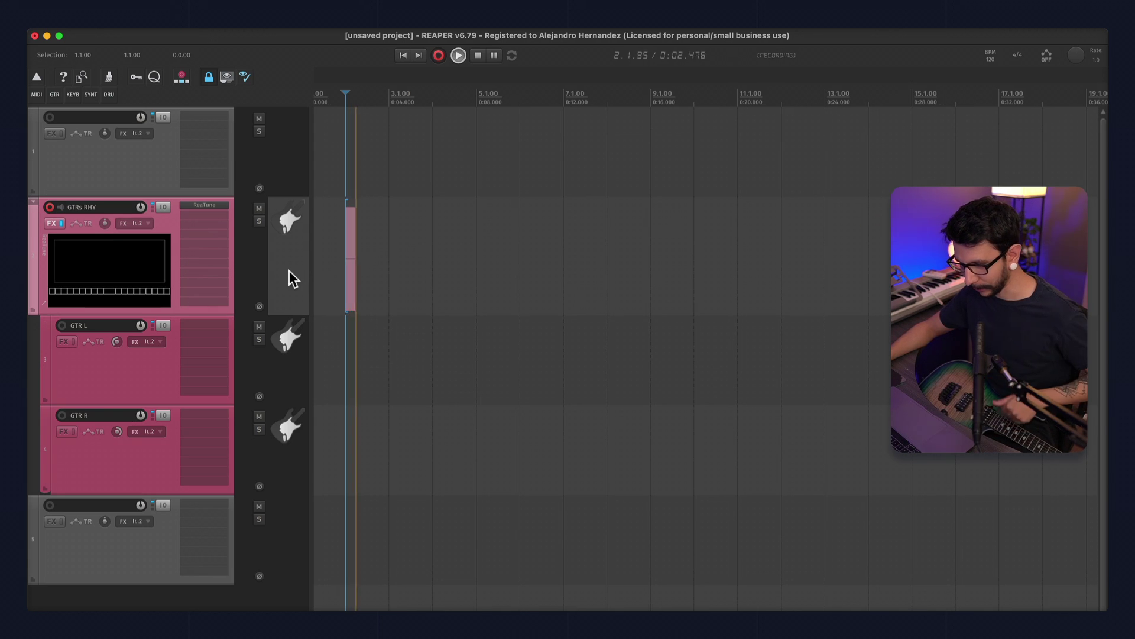
pyautogui.scroll(-5, 288, 279)
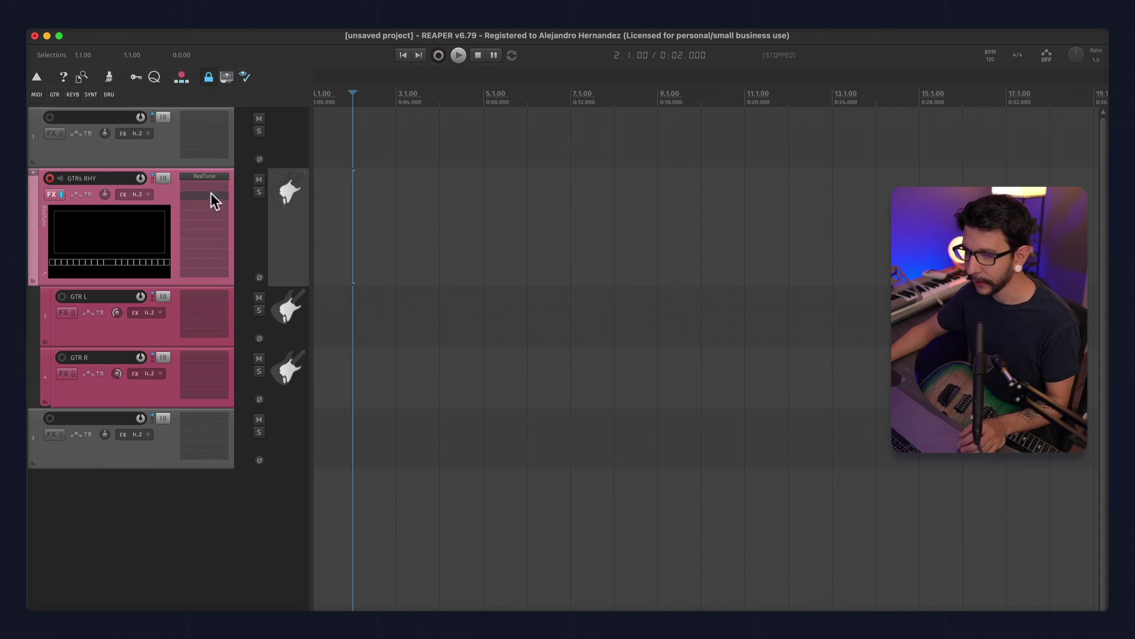
# - Add the VST3 Soldano SLO-100 amp to GTRs RHY after ReaTune
pyautogui.doubleClick(210, 187)
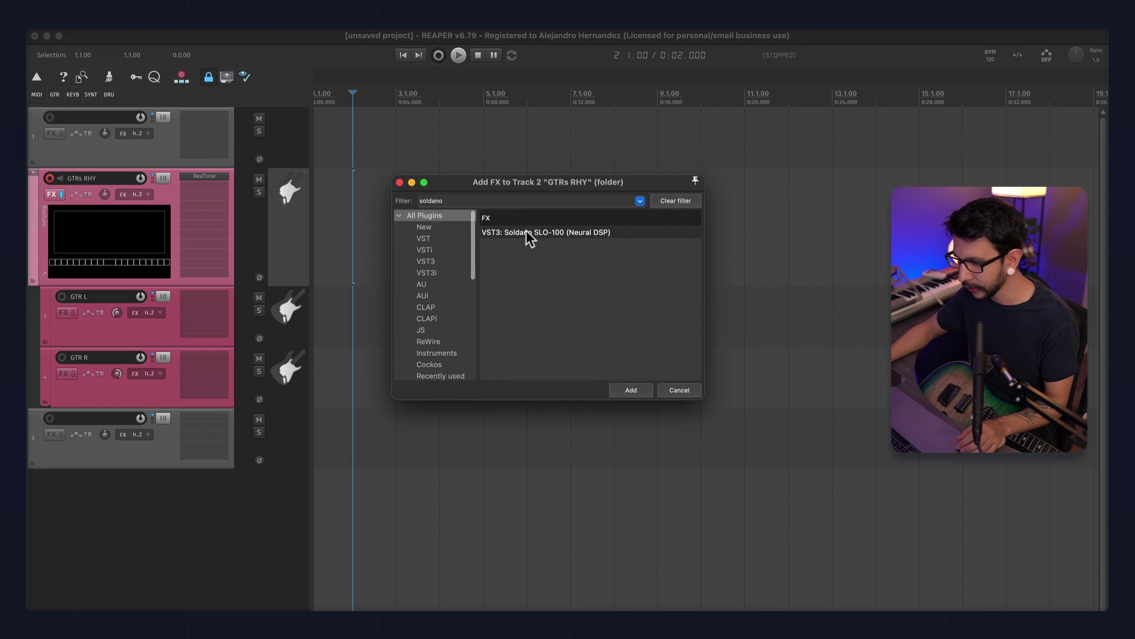
pyautogui.click(630, 390)
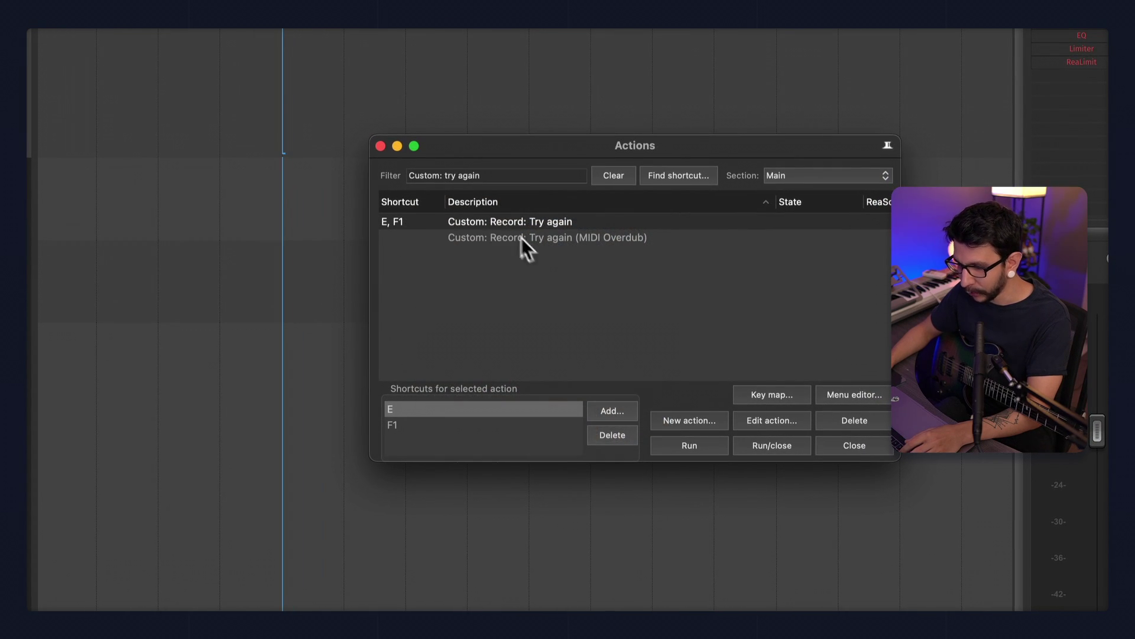
# - Open the custom 'Record: Try again' action to inspect its Stop (DELETE) and Record steps
pyautogui.click(763, 418)
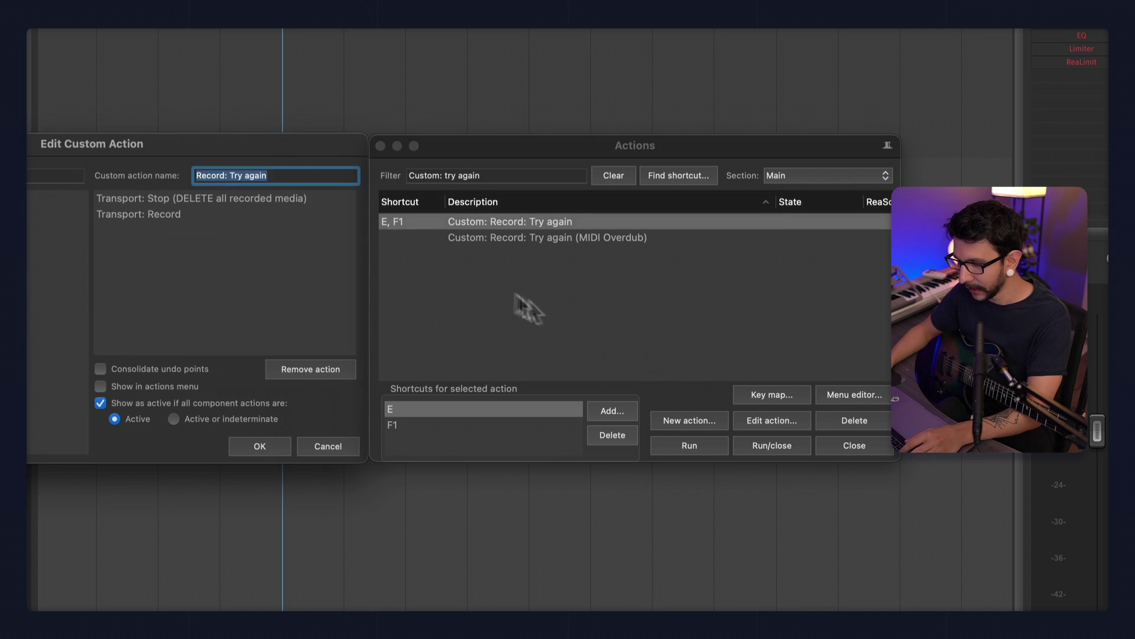
pyautogui.click(204, 199)
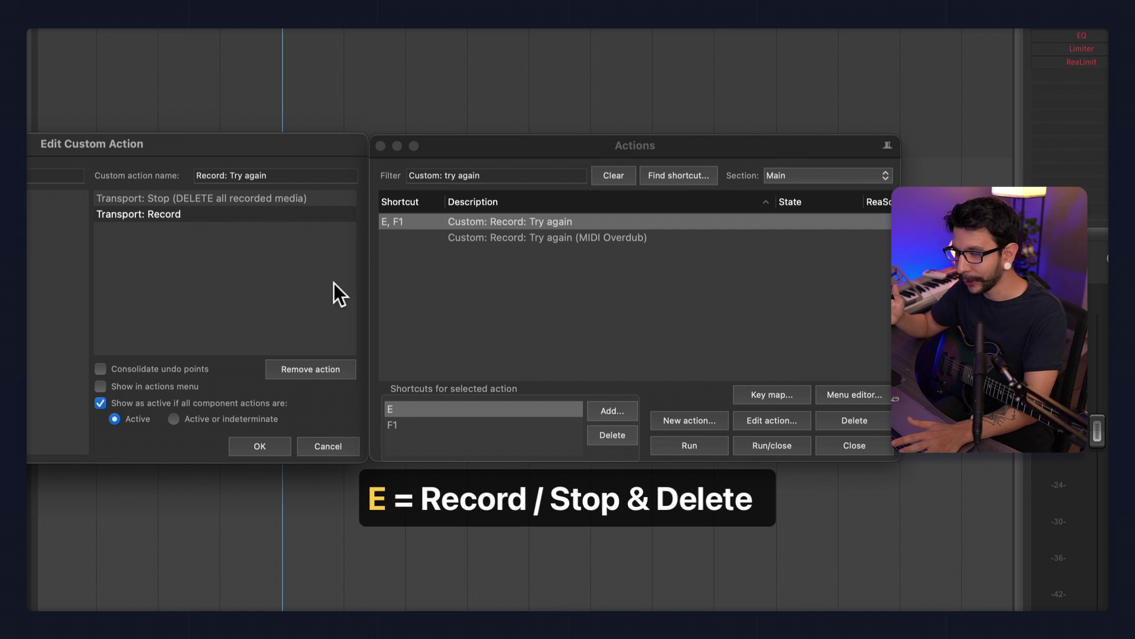
pyautogui.click(750, 421)
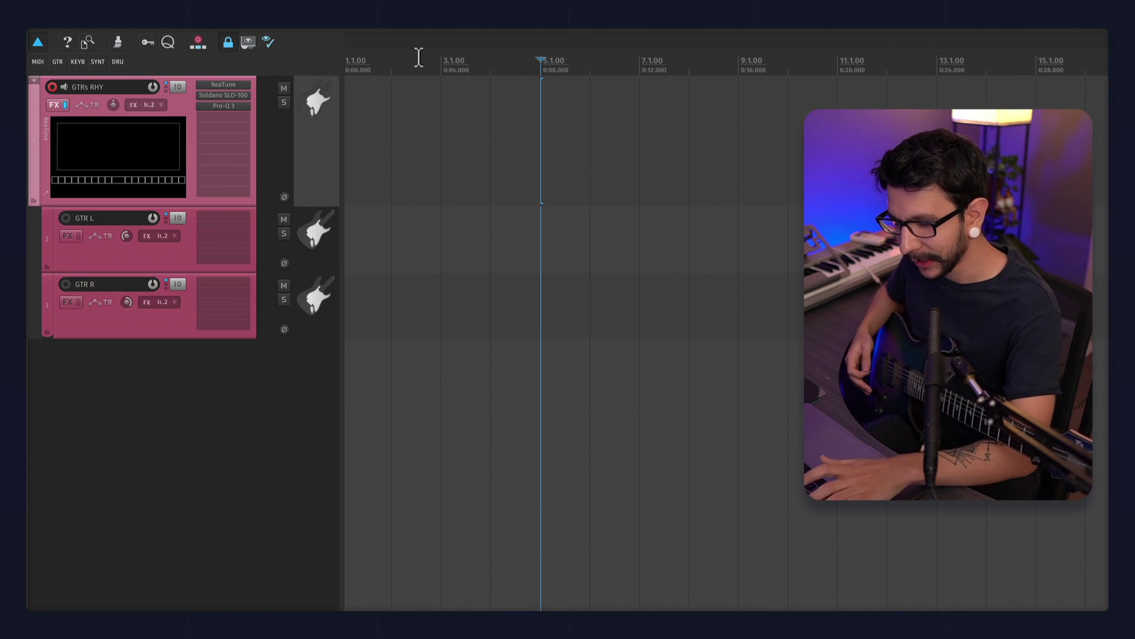
# - Record guitar takes from bar 5, using E to discard and restart, Space to keep, undoing unwanted takes
pyautogui.press('e')
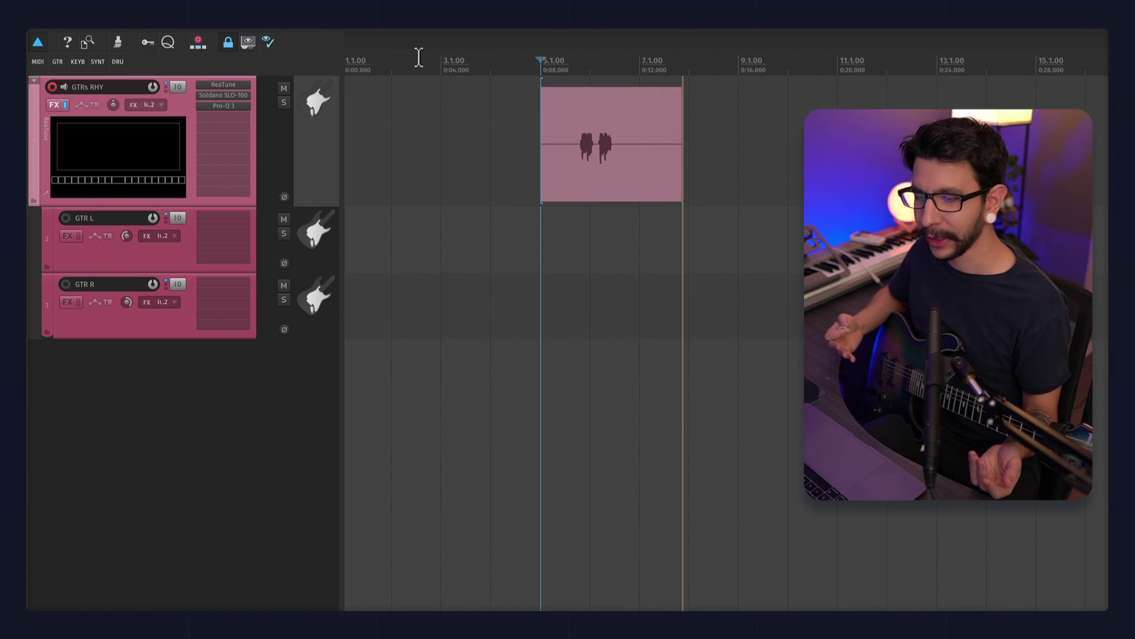
pyautogui.press('e')
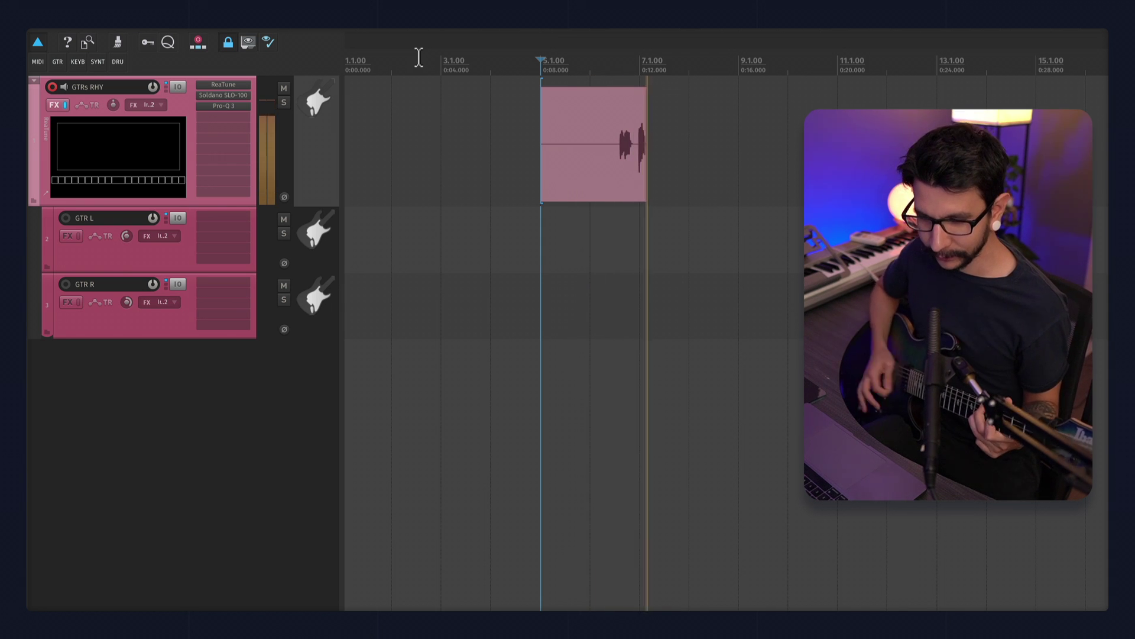
pyautogui.press('e')
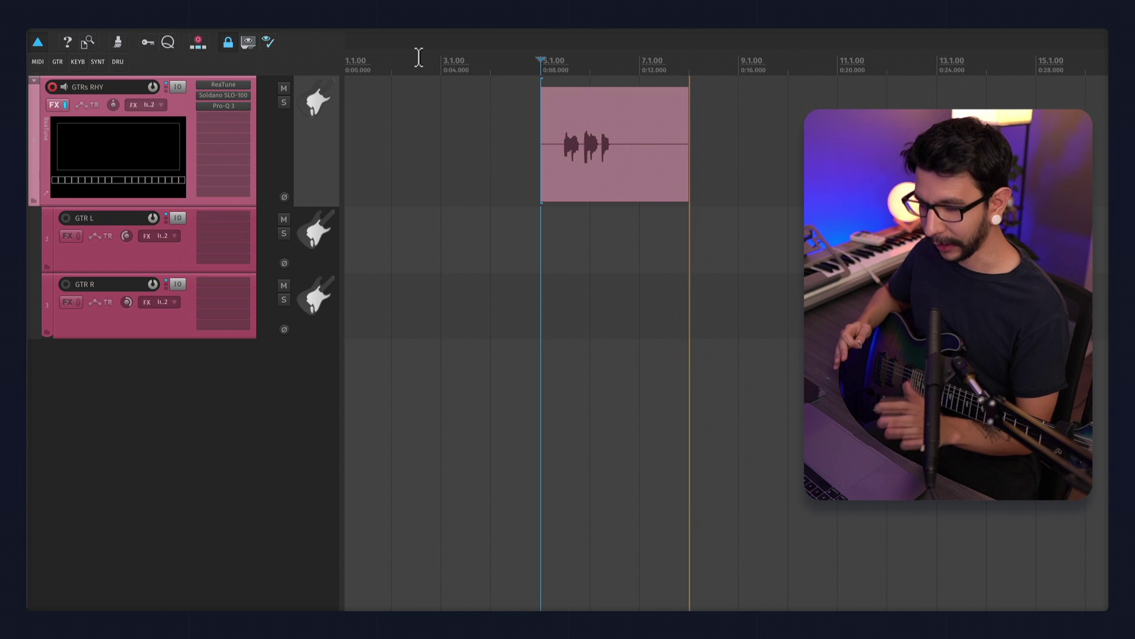
pyautogui.press('space')
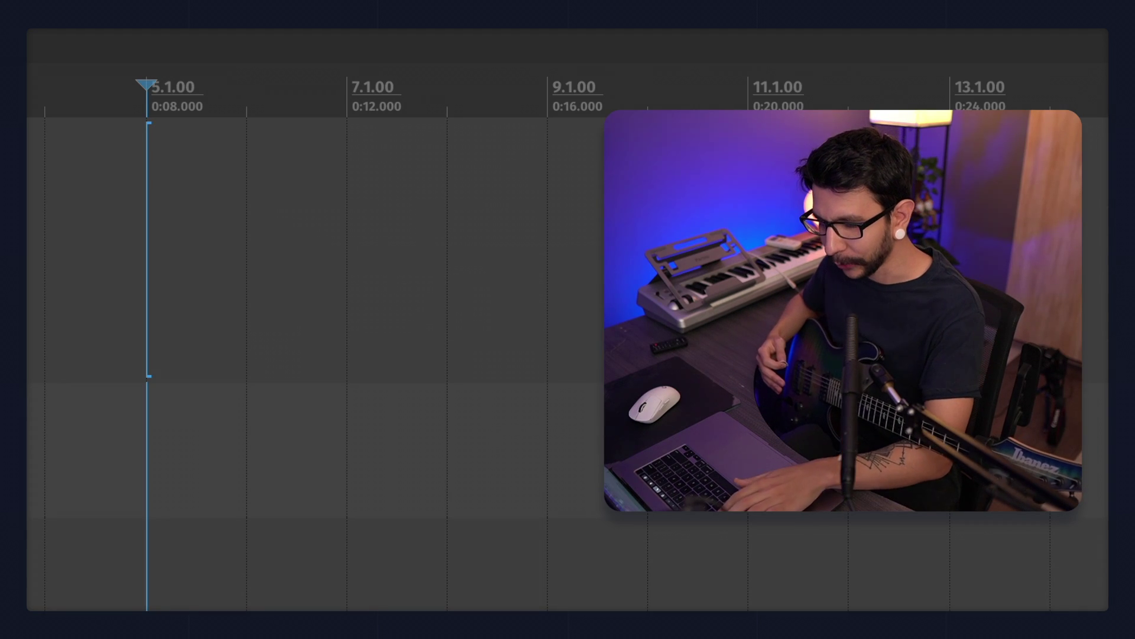
pyautogui.hotkey('ctrl', 'r')
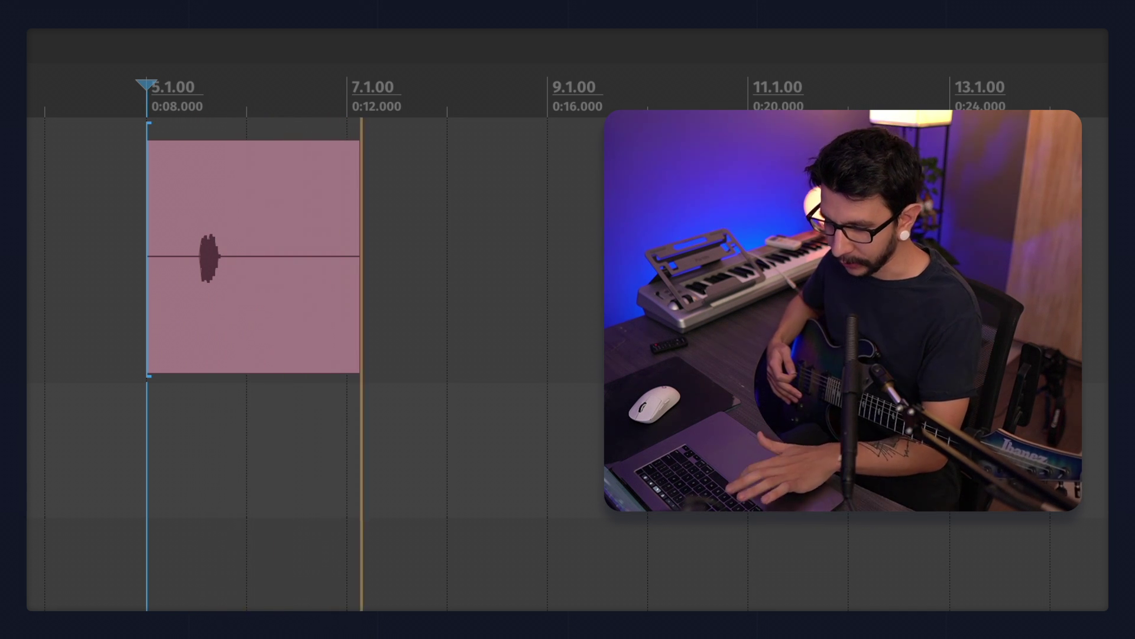
pyautogui.press('space')
pyautogui.hotkey('ctrl', 'z')
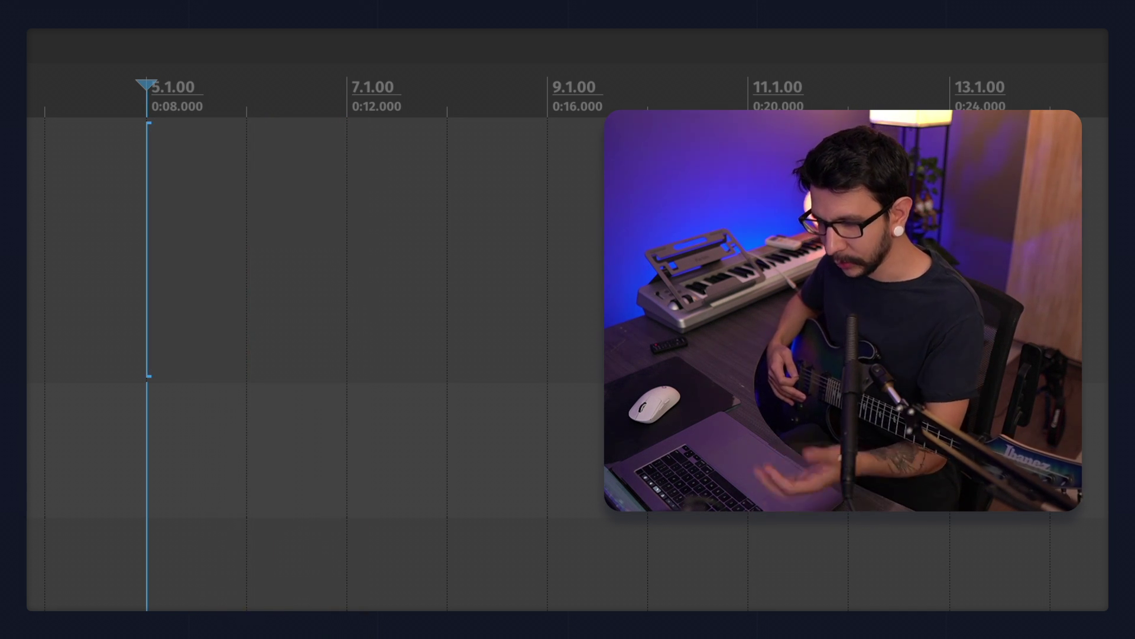
pyautogui.press('r')
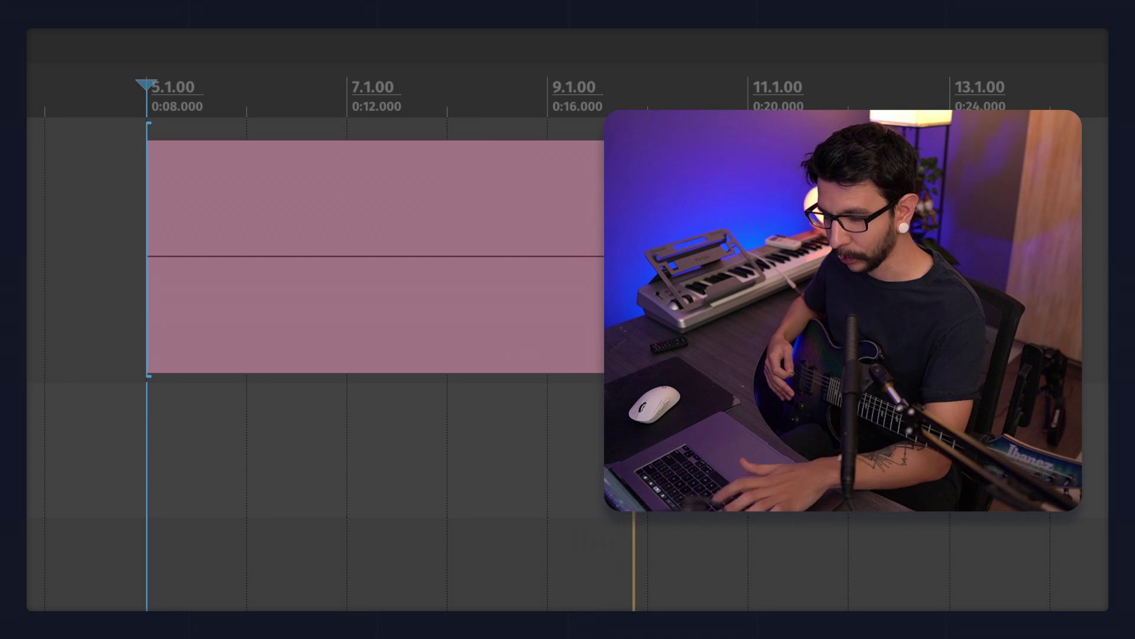
pyautogui.press('super+r')
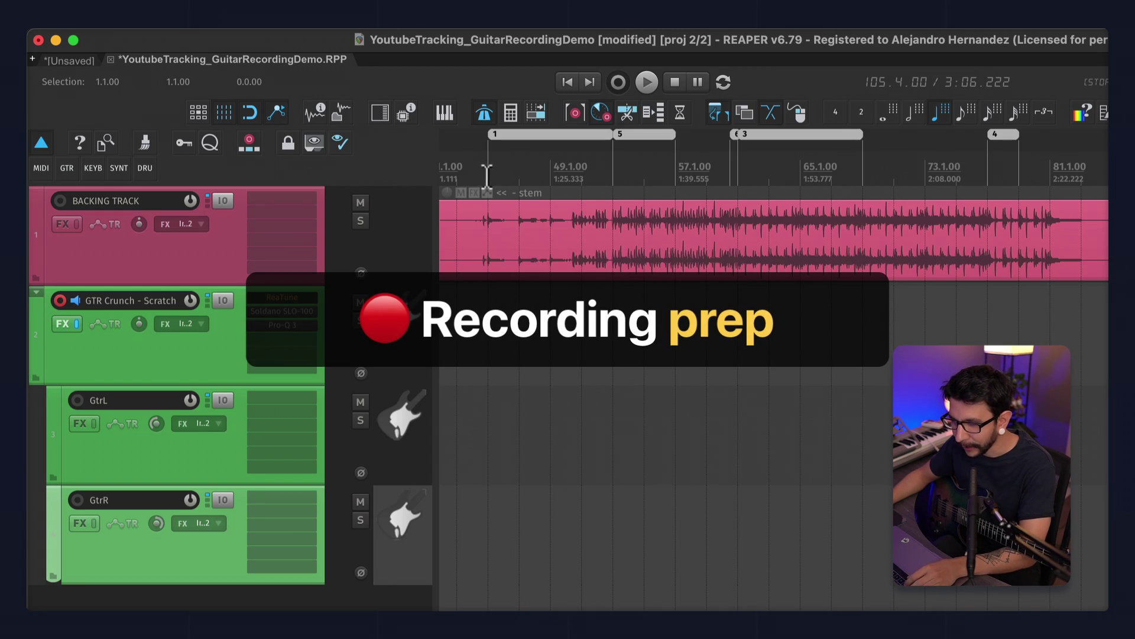
# - Select bars 45–53, regions 5, 3, 4 and 1 and the gaps between them, then move to bar 55
pyautogui.moveTo(487, 175); pyautogui.dragTo(614, 176)
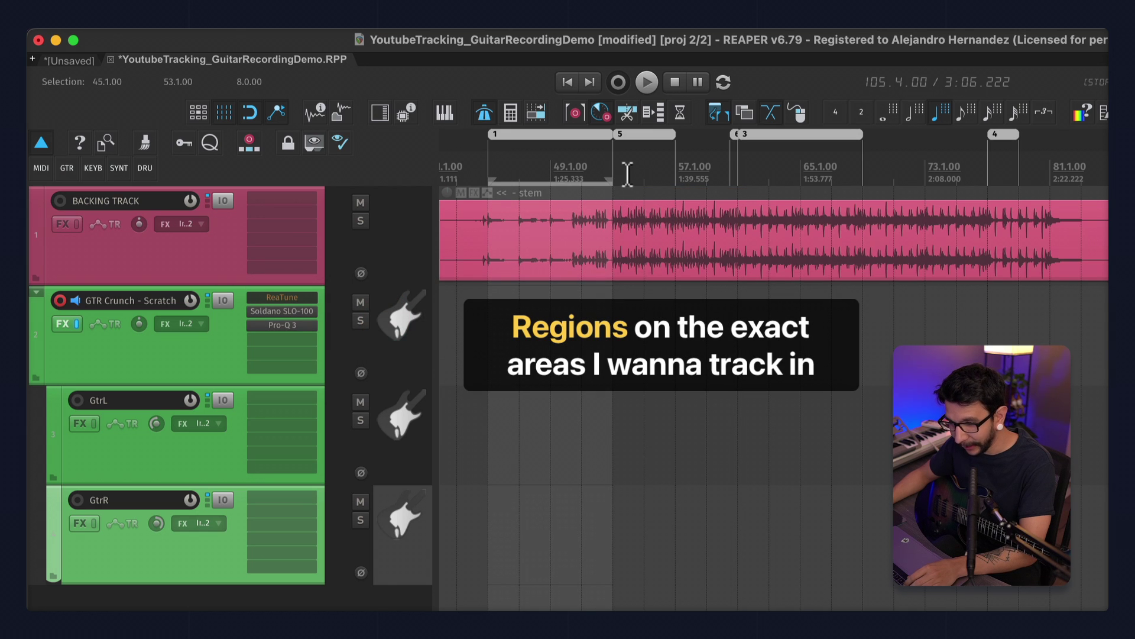
pyautogui.doubleClick(627, 175)
pyautogui.doubleClick(752, 175)
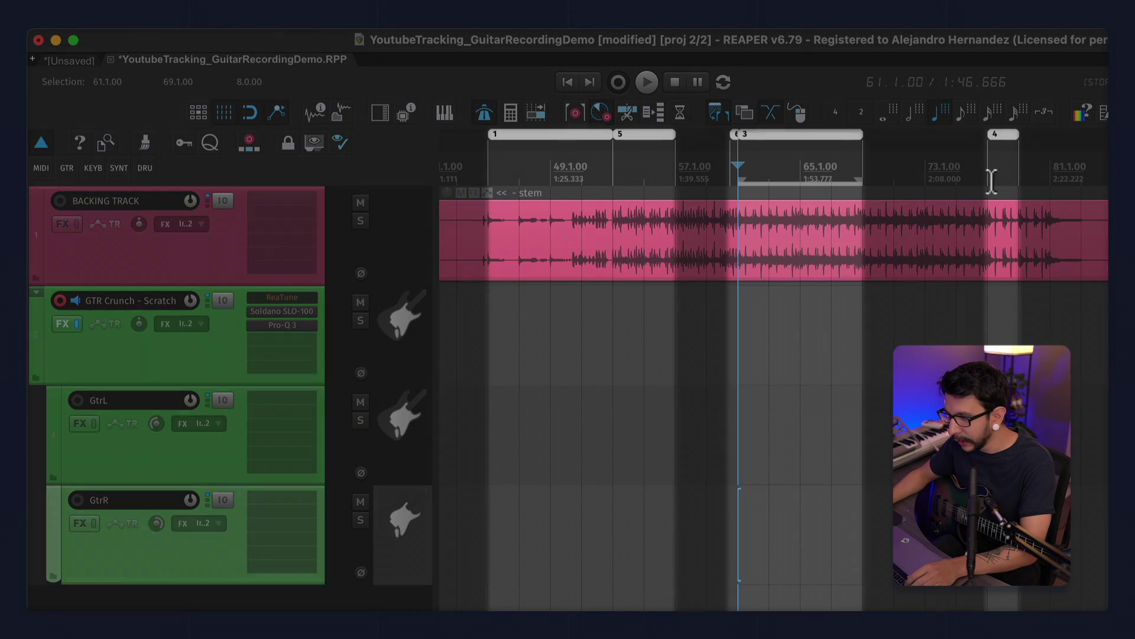
pyautogui.doubleClick(996, 177)
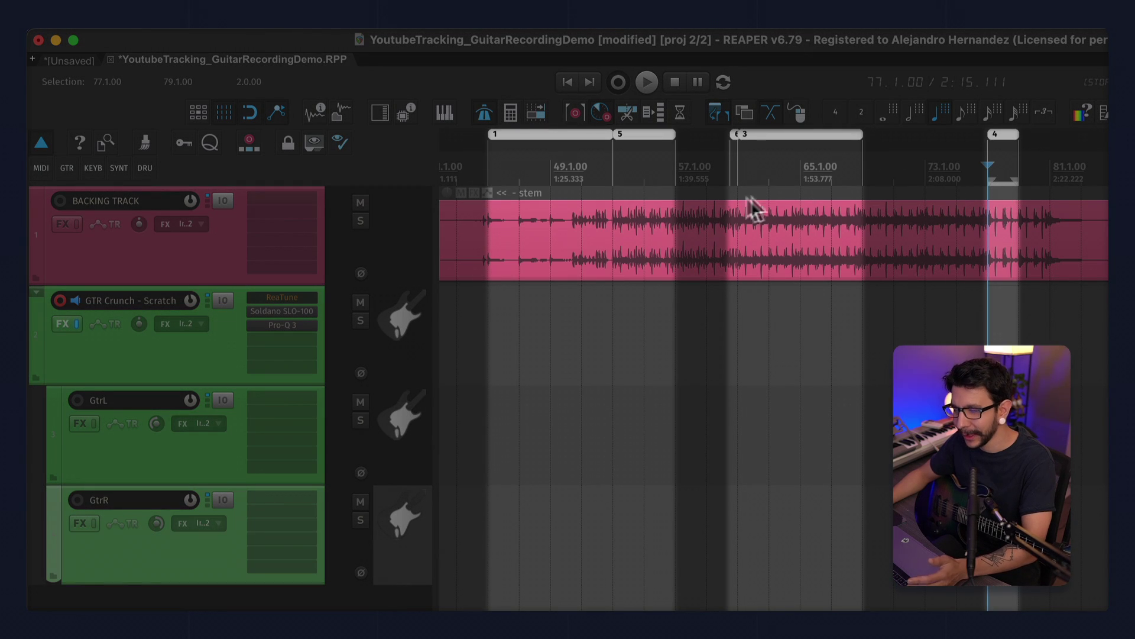
pyautogui.hscroll(-3, 739, 211)
pyautogui.doubleClick(680, 172)
pyautogui.doubleClick(749, 174)
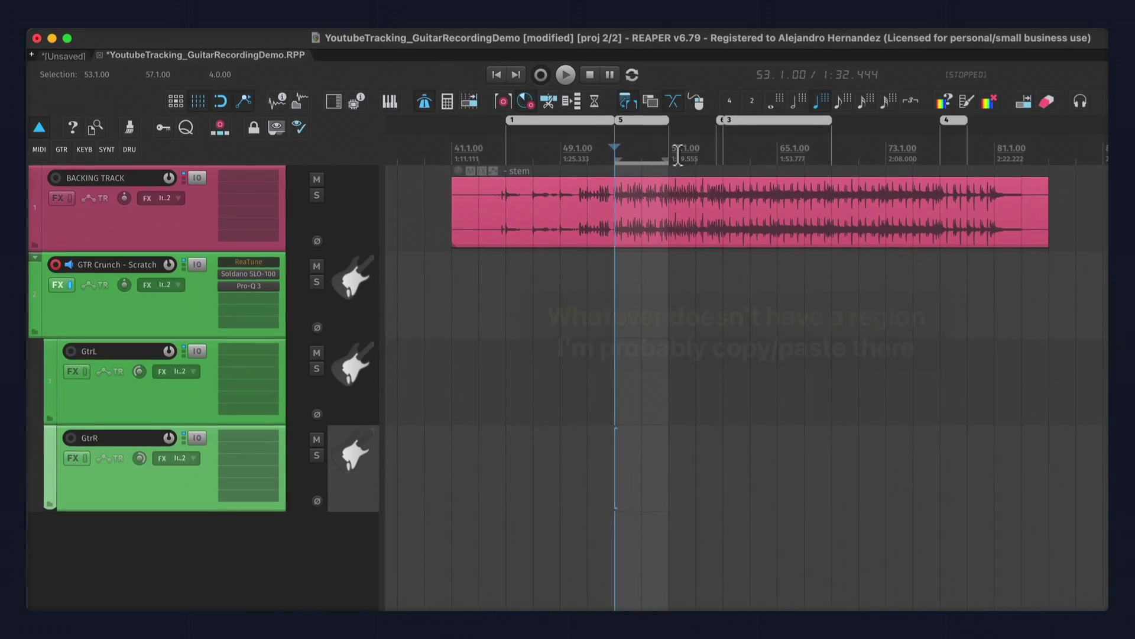
pyautogui.doubleClick(679, 156)
pyautogui.doubleClick(842, 156)
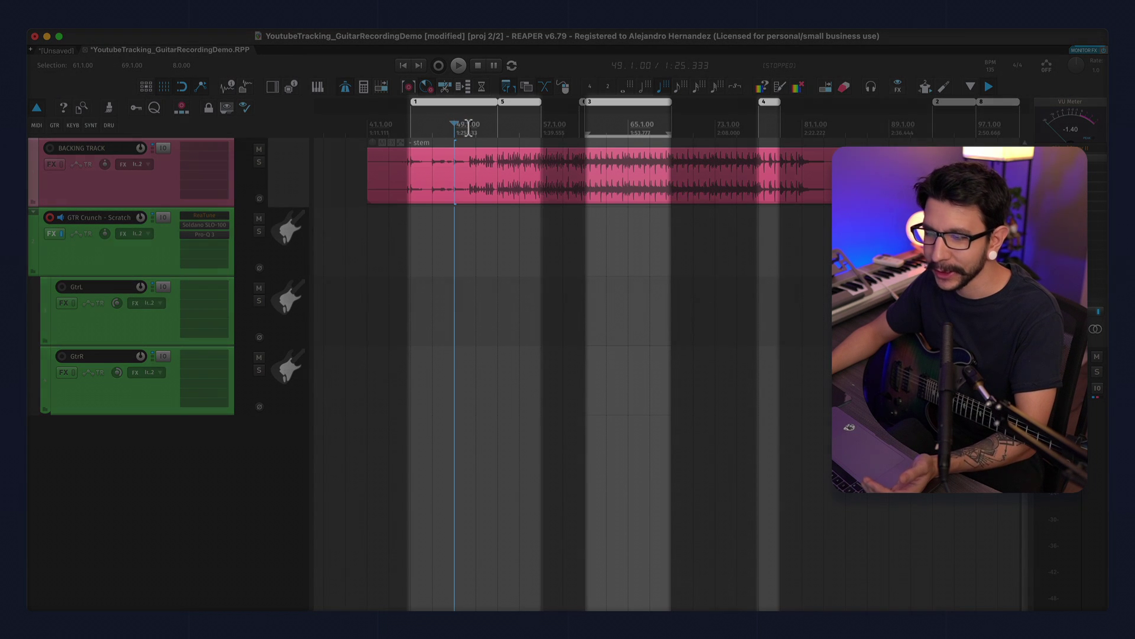
pyautogui.click(520, 126)
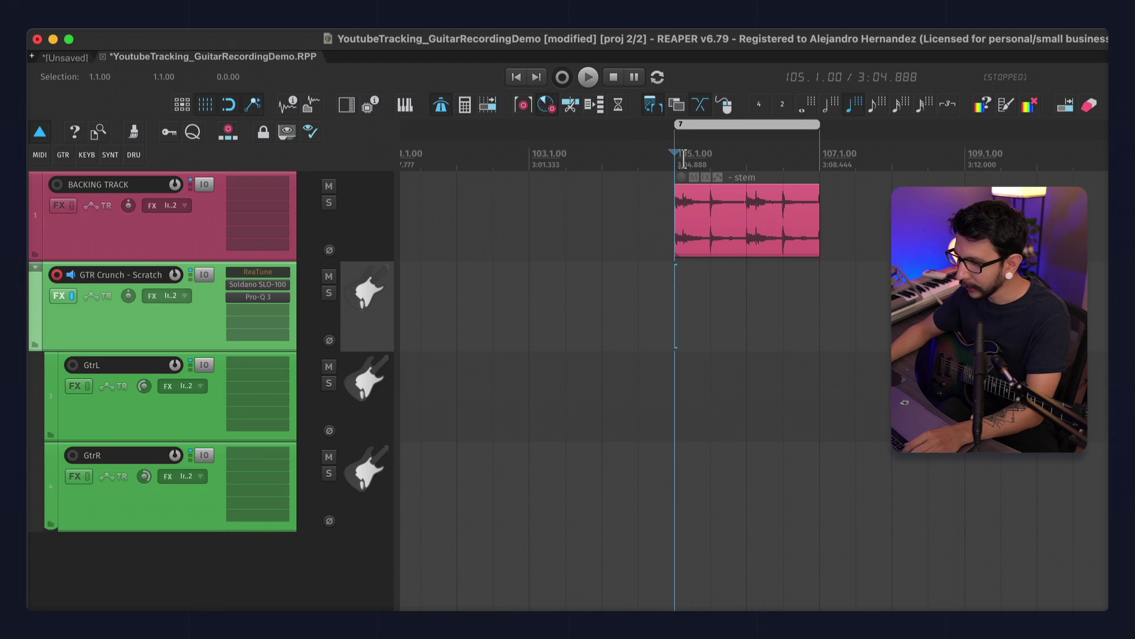
# - Select bars 105–107, then zoom out and select the spans of regions 1, 5 and 3
pyautogui.moveTo(675, 156); pyautogui.dragTo(811, 158)
pyautogui.press('Escape')
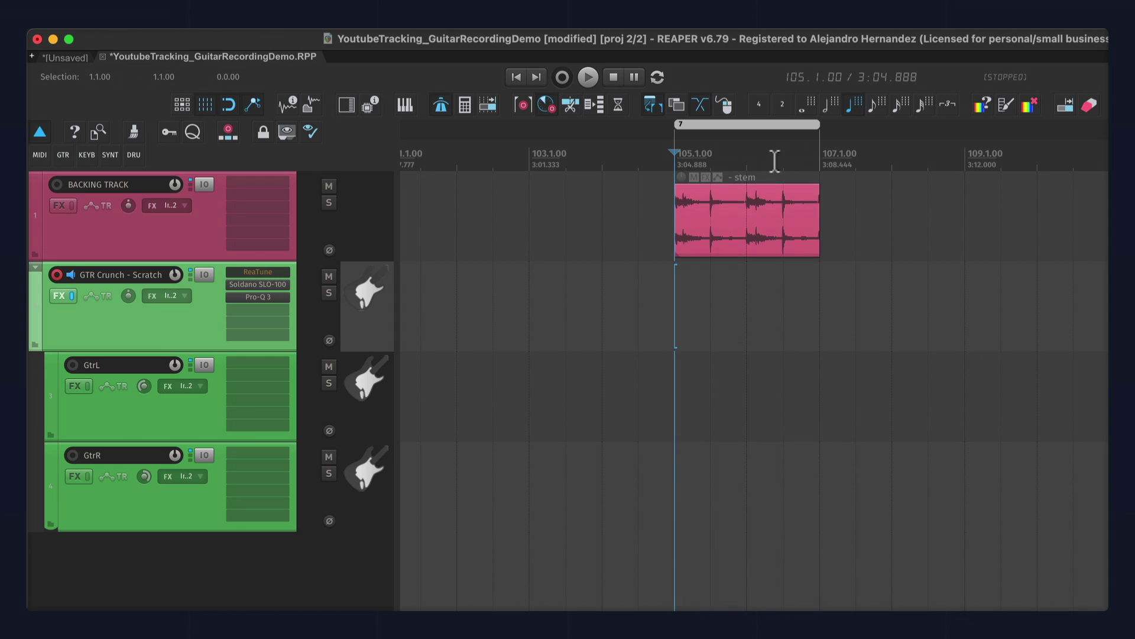
pyautogui.doubleClick(748, 159)
pyautogui.scroll(-5, 668, 210)
pyautogui.moveTo(449, 225); pyautogui.dragTo(819, 241)
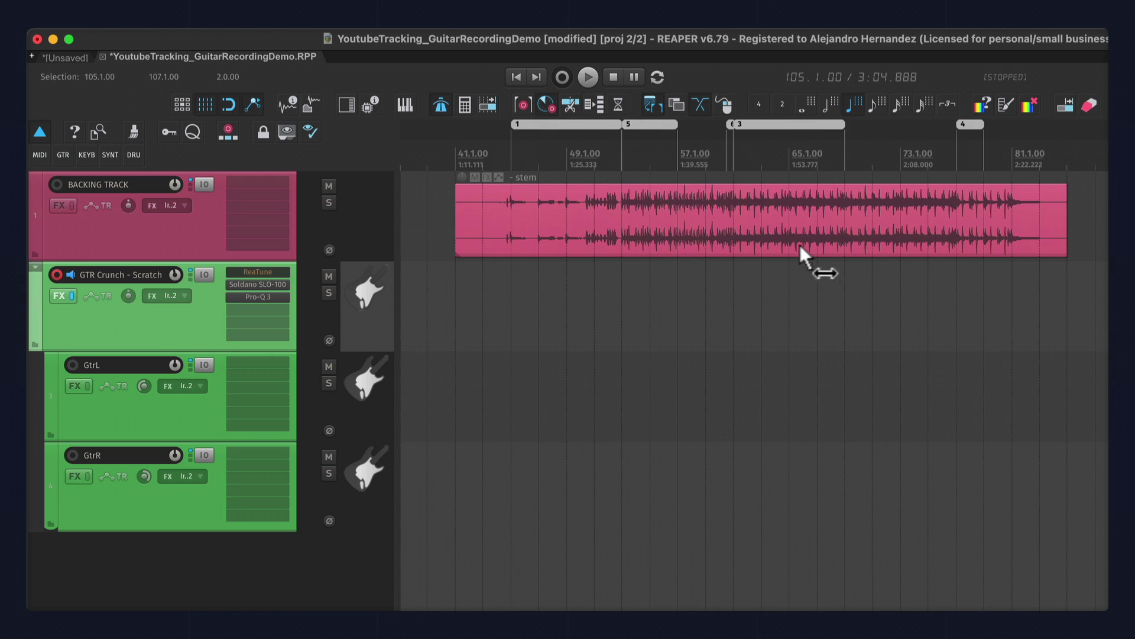
pyautogui.scroll(-2, 697, 253)
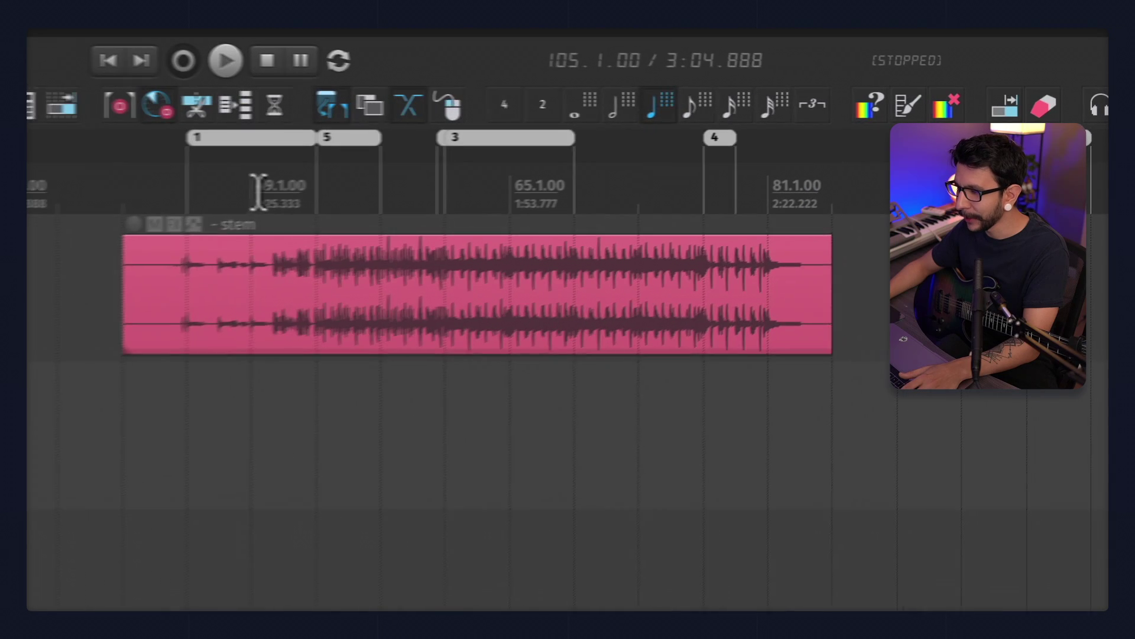
pyautogui.doubleClick(258, 192)
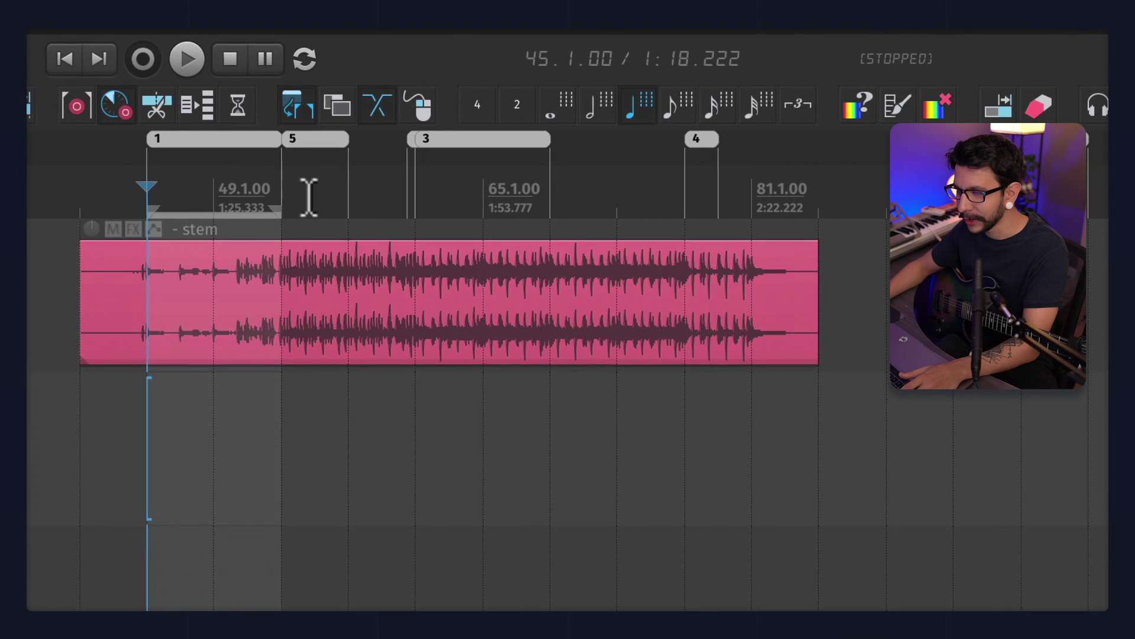
pyautogui.doubleClick(332, 188)
pyautogui.doubleClick(537, 197)
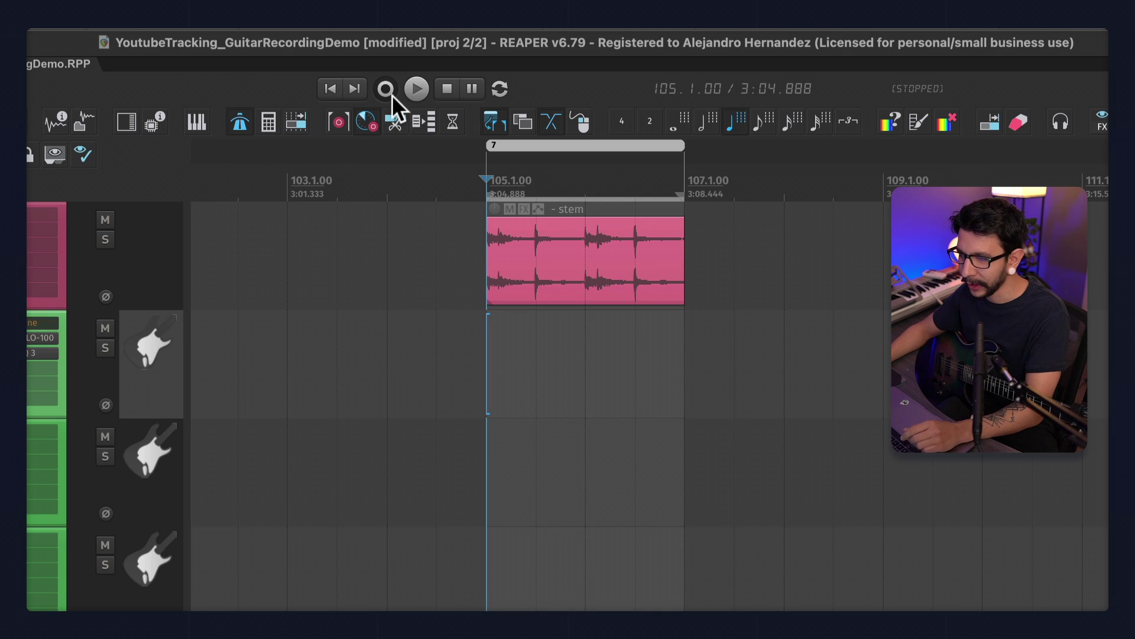
# - Set the record mode to time selection auto punch and enable pre-roll on record
pyautogui.rightClick(389, 90)
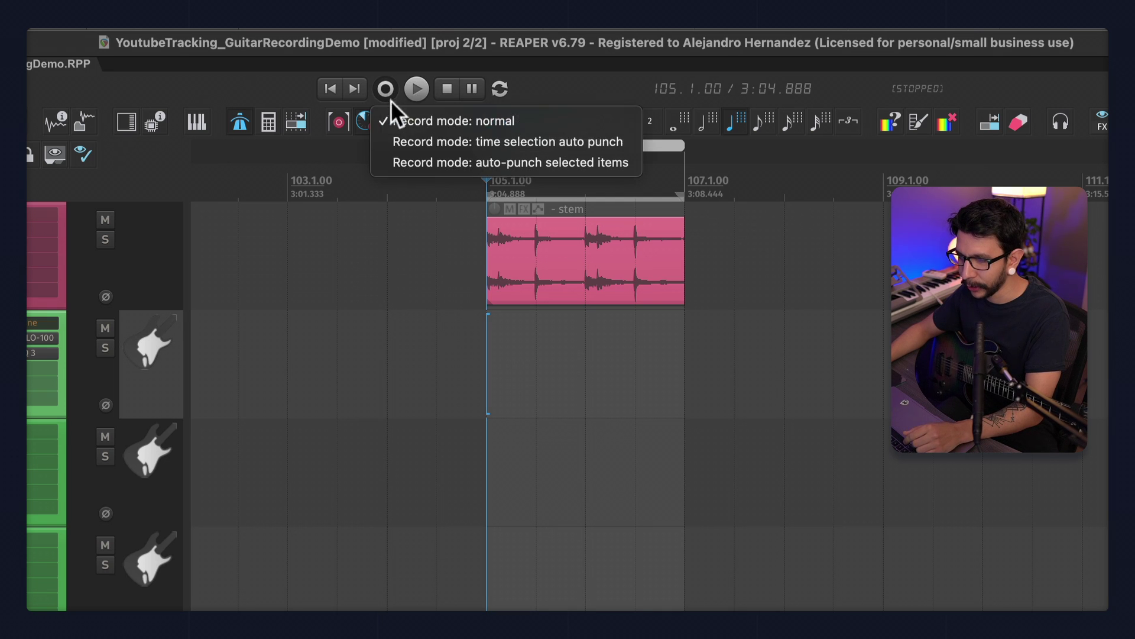
pyautogui.click(525, 140)
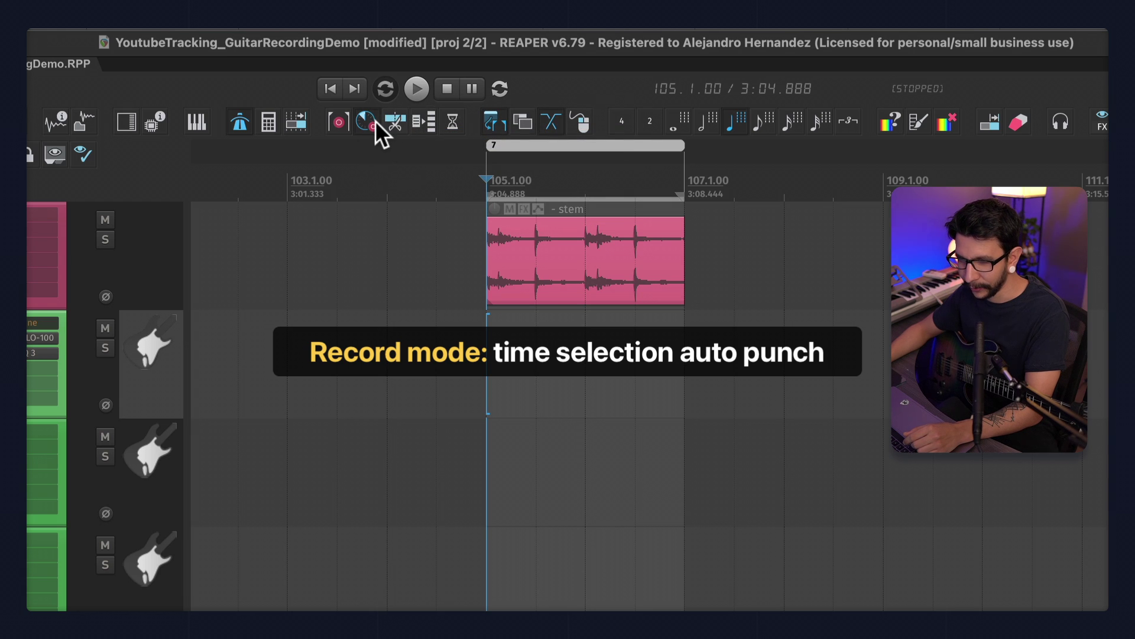
pyautogui.click(374, 130)
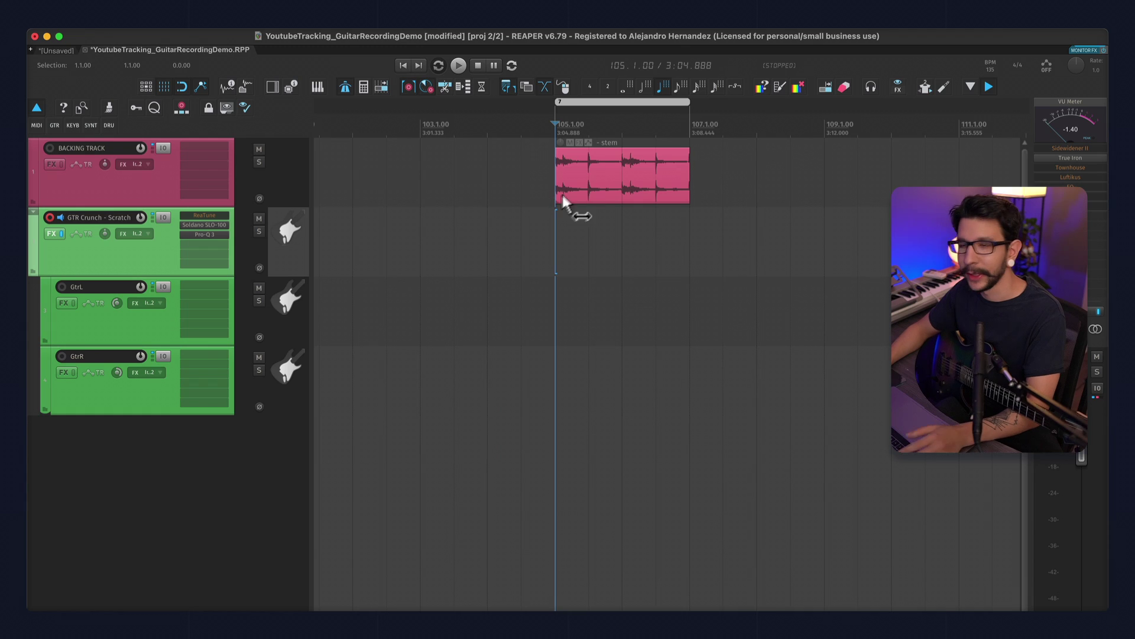
# - Time-select region 7 and loop-record two guitar takes over bars 105–107 on GTR Crunch - Scratch
pyautogui.doubleClick(610, 130)
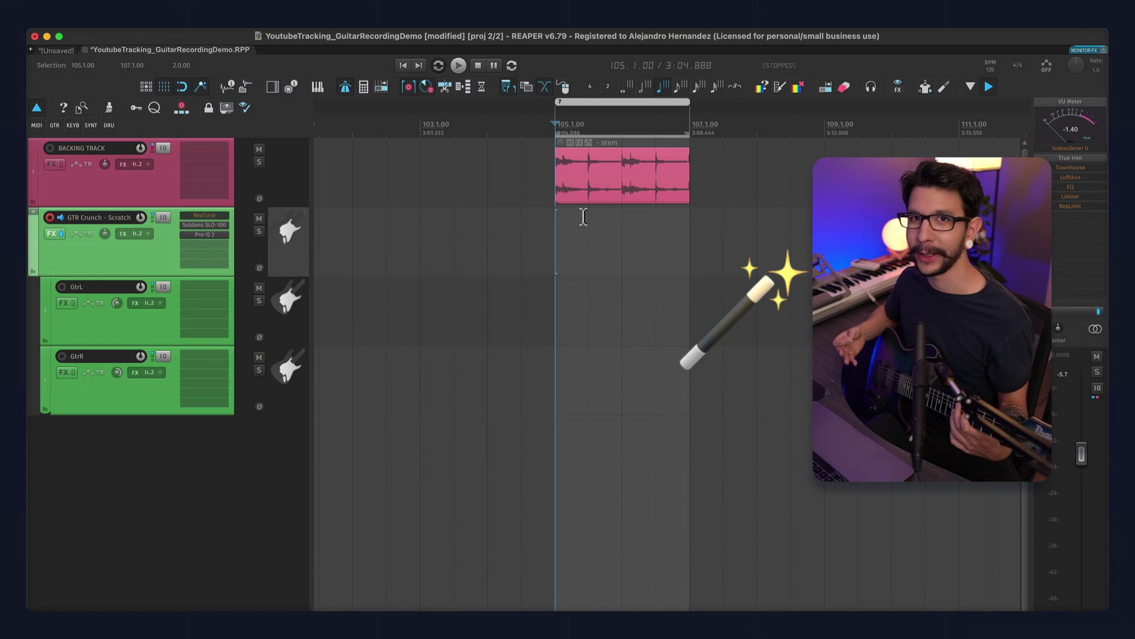
pyautogui.press('super+r')
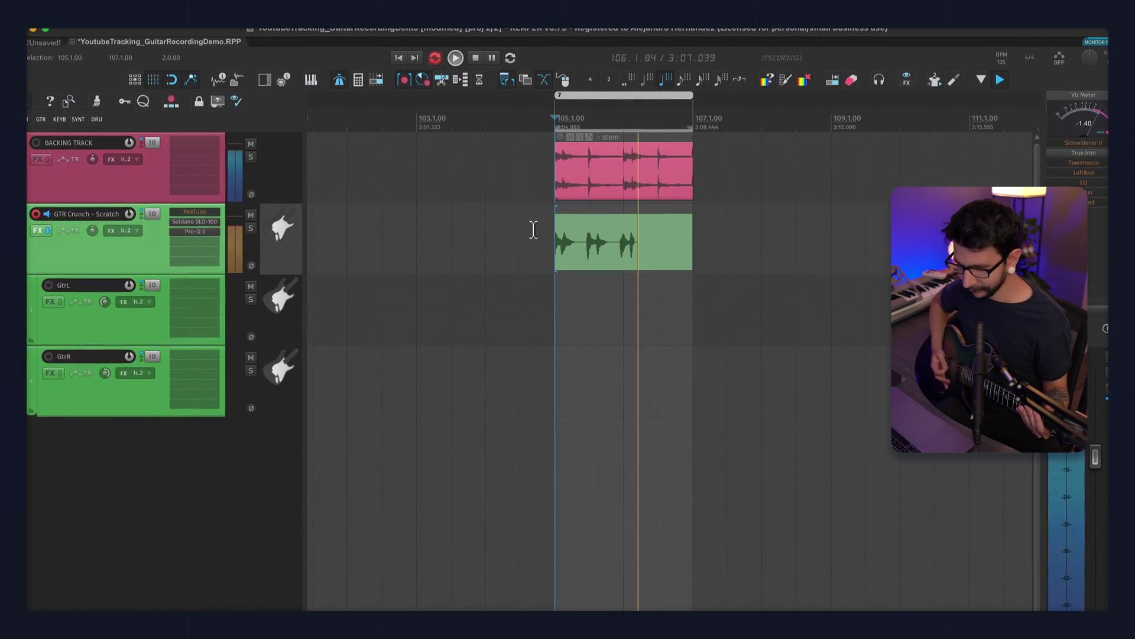
pyautogui.press('space')
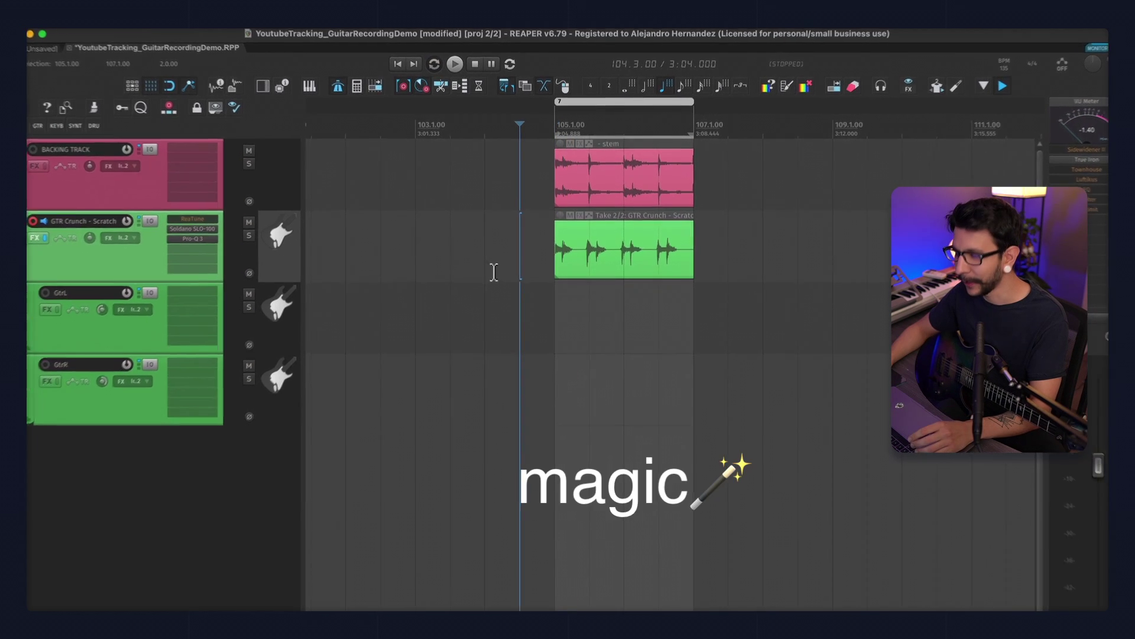
# - Explode the recorded GTR Crunch take item onto the GtrL and GtrR tracks
pyautogui.moveTo(509, 264); pyautogui.dragTo(607, 237)
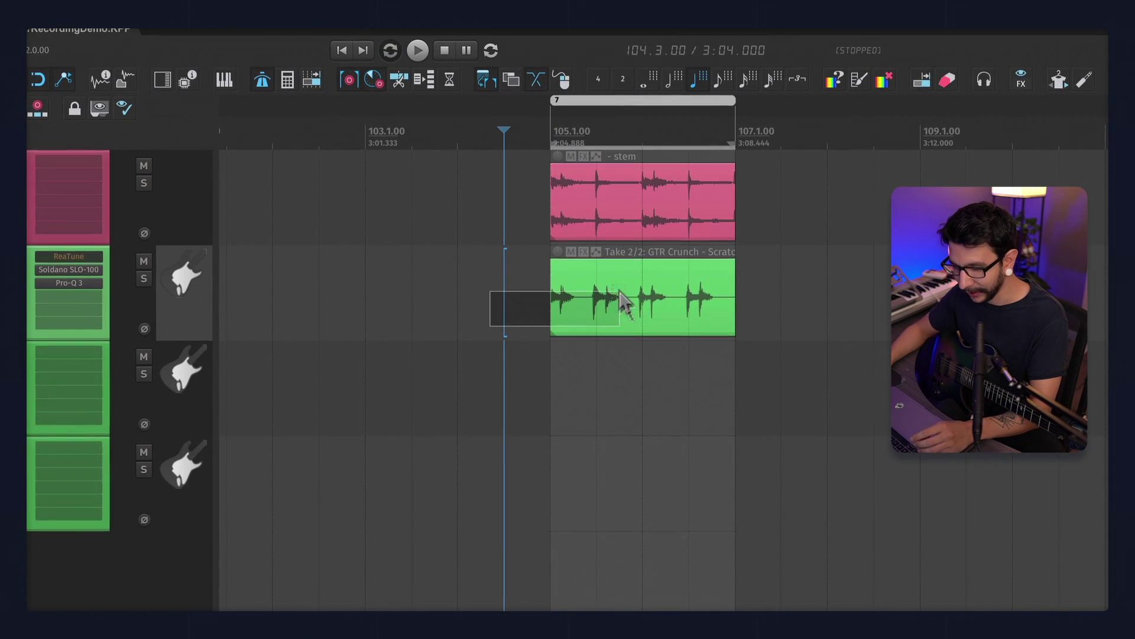
pyautogui.moveTo(620, 291); pyautogui.dragTo(619, 292)
pyautogui.hotkey('shift', 'e')
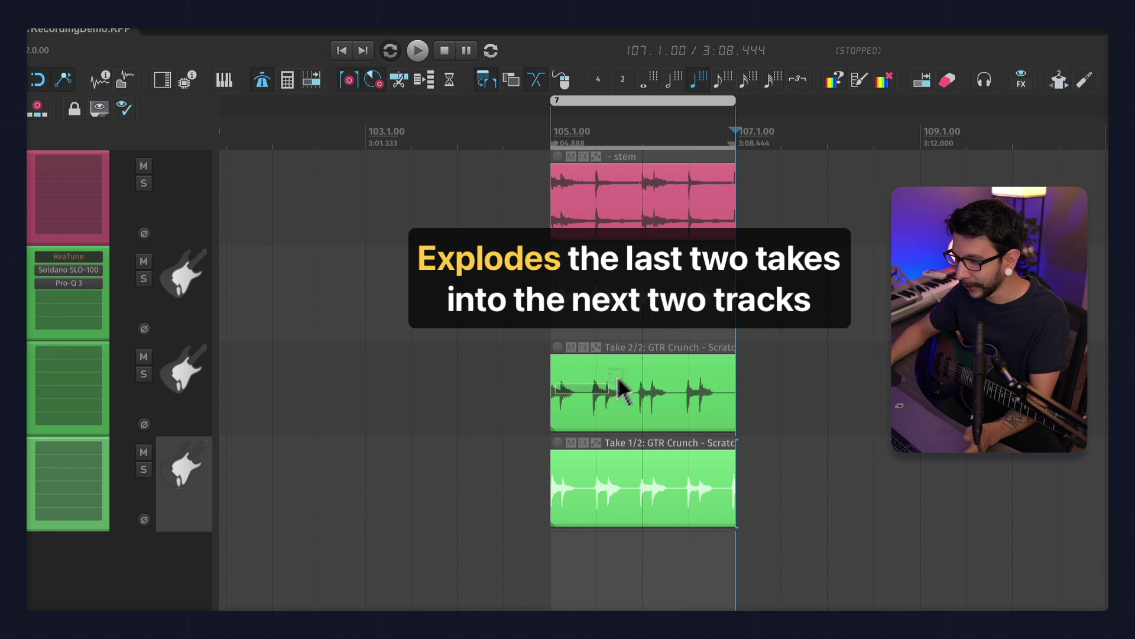
# - Play the exploded hard-panned takes back from bar 105
pyautogui.moveTo(621, 391); pyautogui.dragTo(662, 467)
pyautogui.click(553, 305)
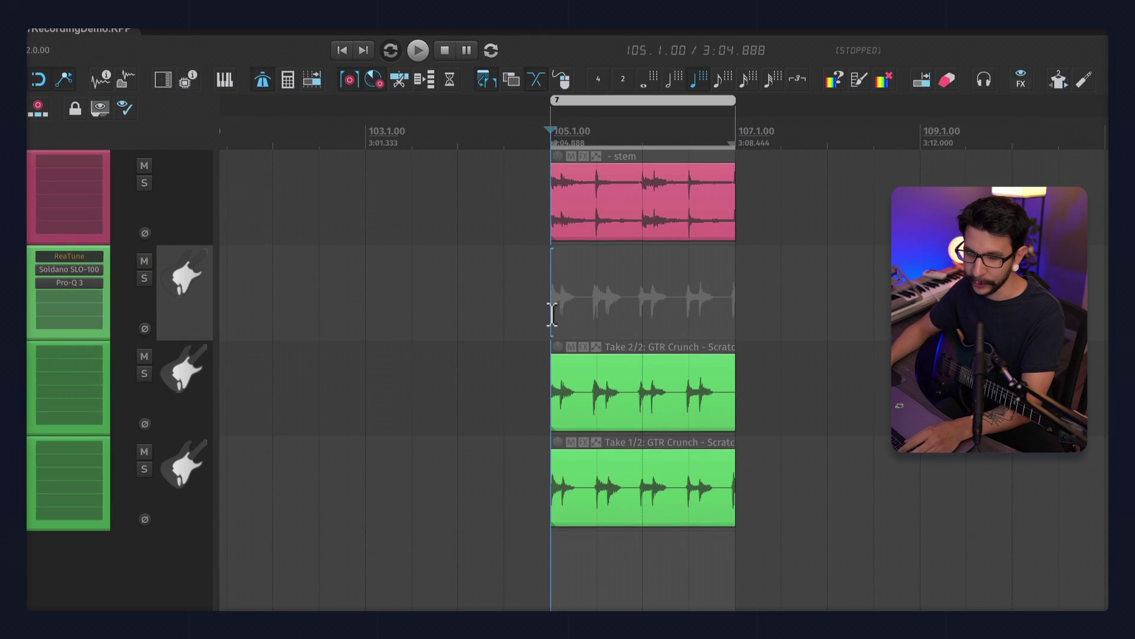
pyautogui.press('space')
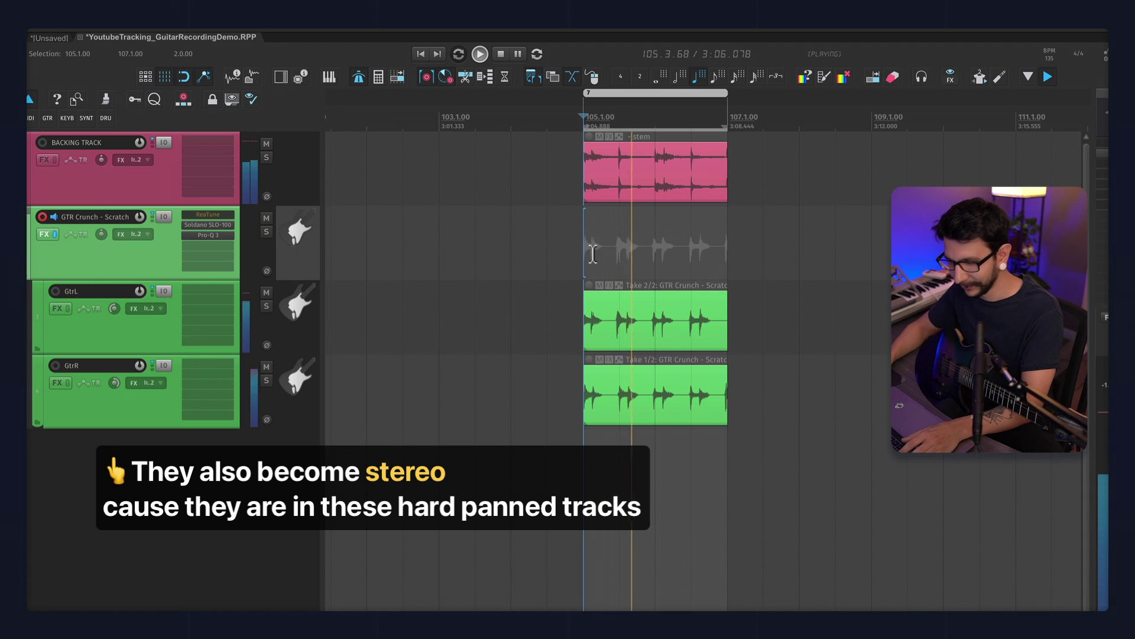
pyautogui.hotkey('shift', '/')
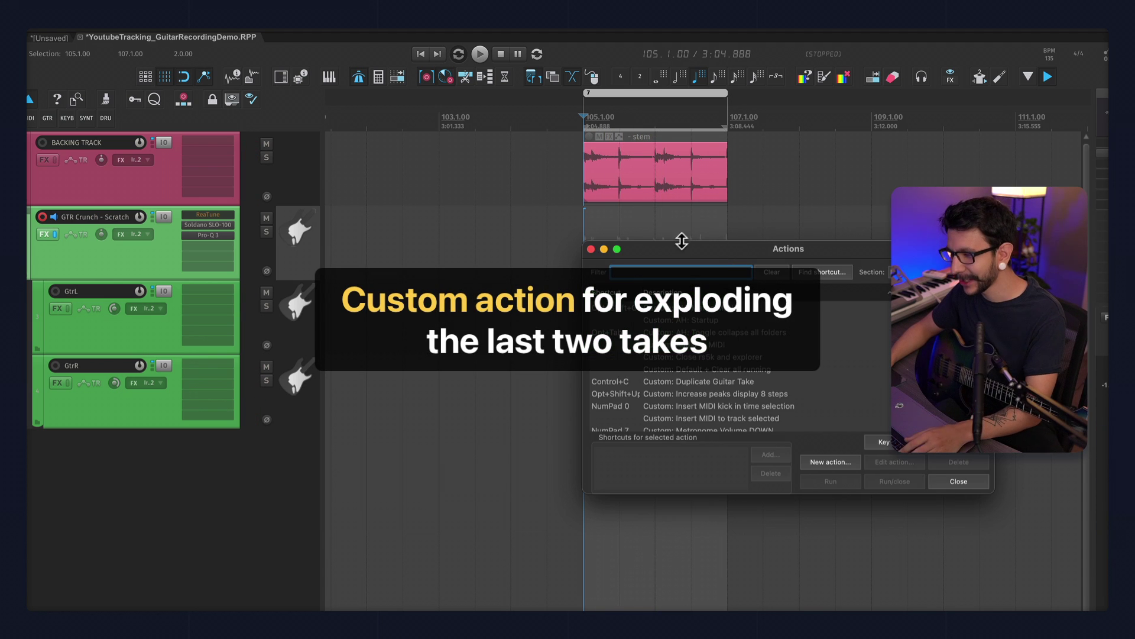
# - Find the action by its shortcut and inspect the Duplicate Guitar Take custom action's steps
pyautogui.click(785, 243)
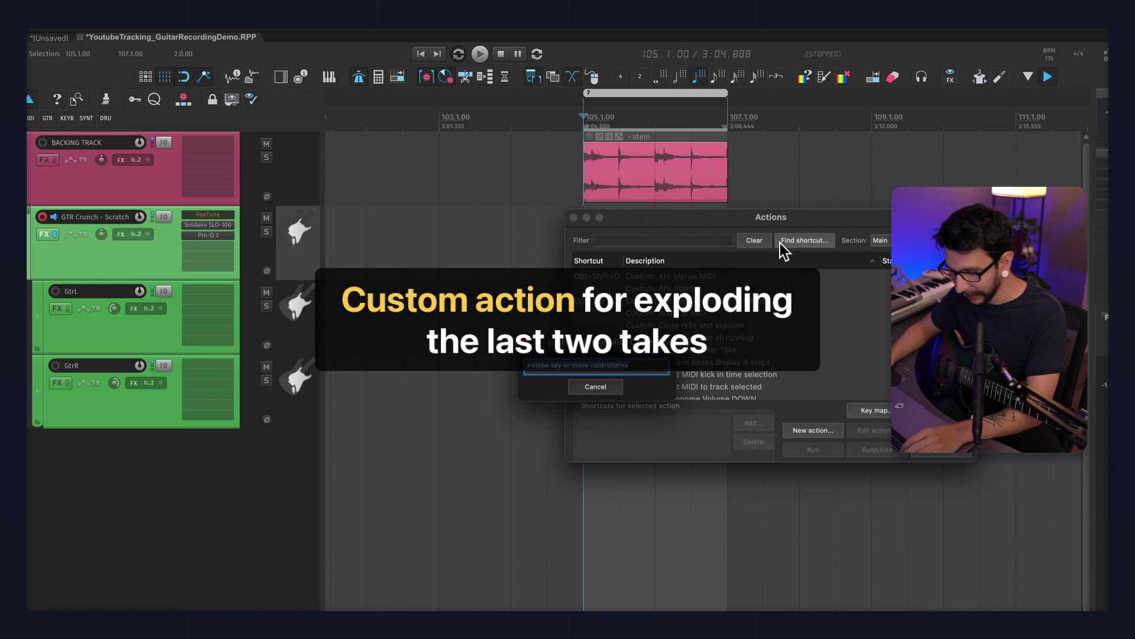
pyautogui.hotkey('ctrl', 'c')
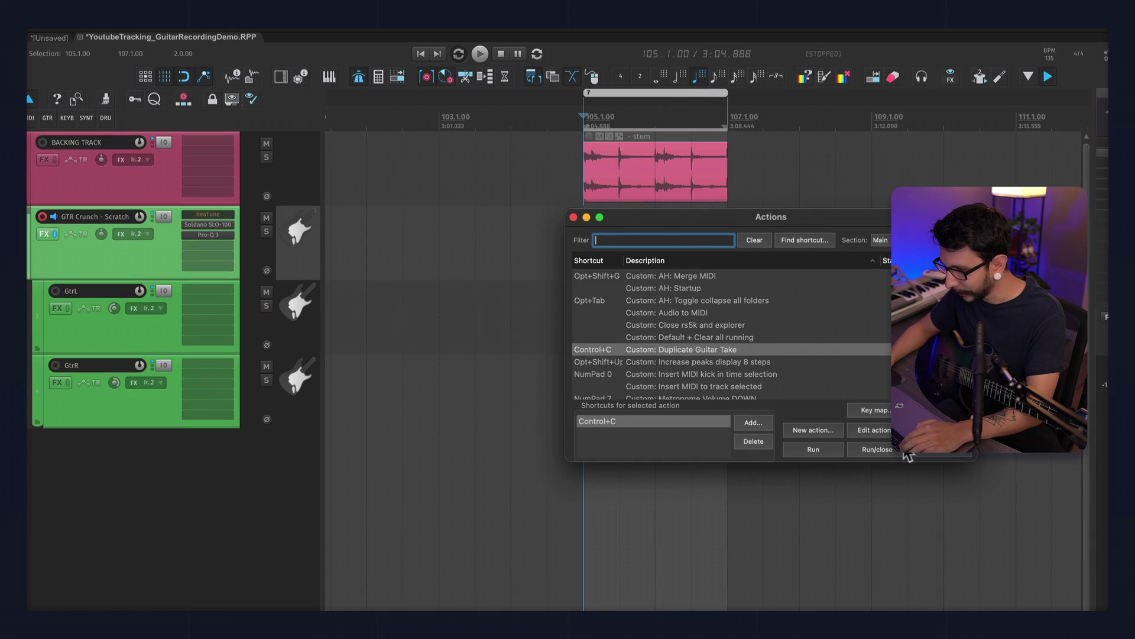
pyautogui.click(869, 430)
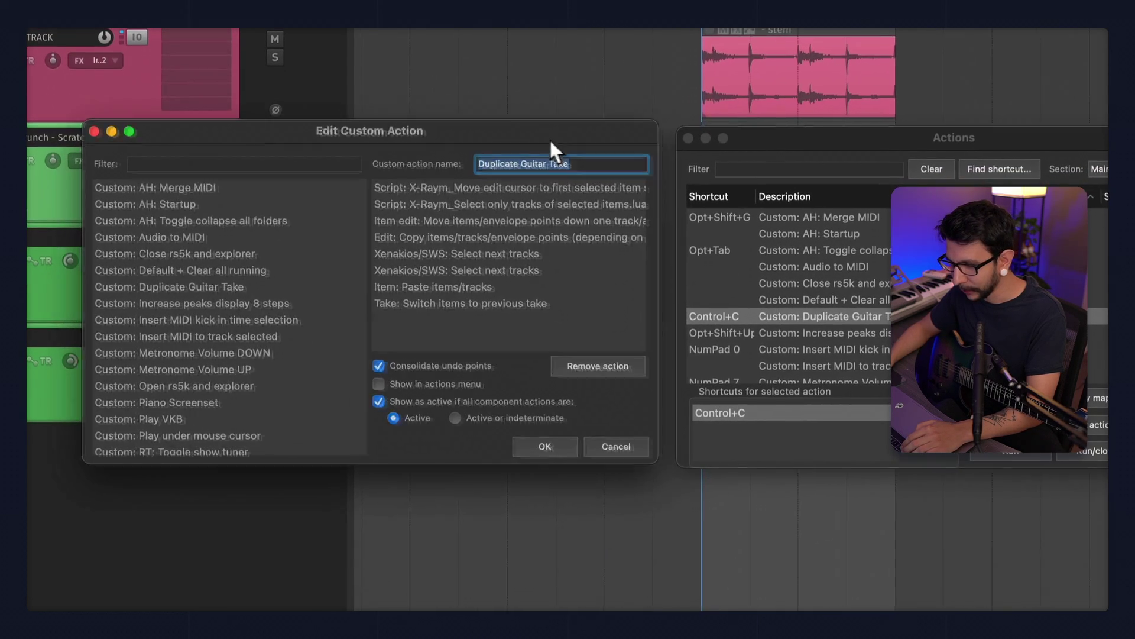
pyautogui.click(754, 166)
pyautogui.moveTo(665, 145); pyautogui.dragTo(674, 144)
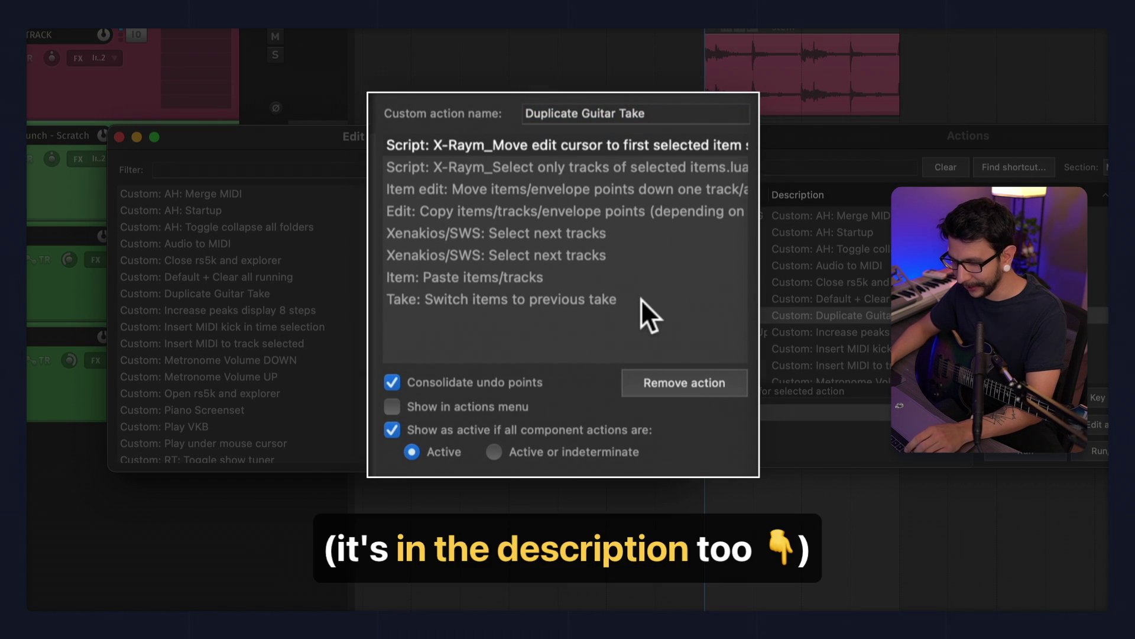
pyautogui.click(641, 299)
pyautogui.click(645, 145)
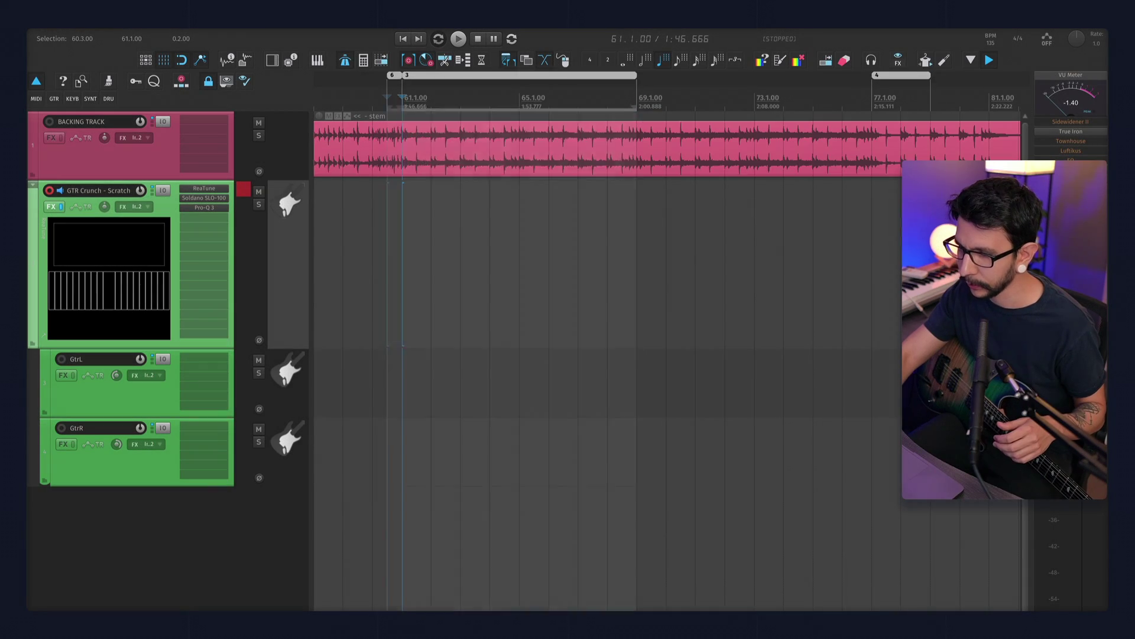
# - Jump between regions, then scroll to show the backing track, GTR Crunch - Scratch, GtrL and GtrR
pyautogui.press('-')
pyautogui.press('=')
pyautogui.press('=')
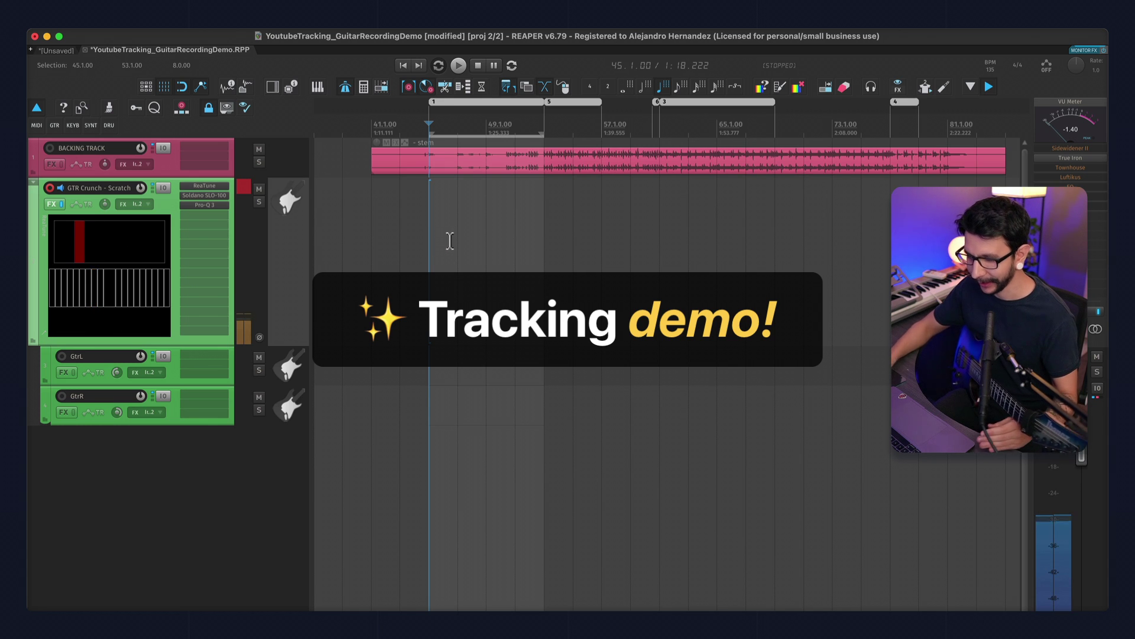
pyautogui.scroll(-5, 527, 201)
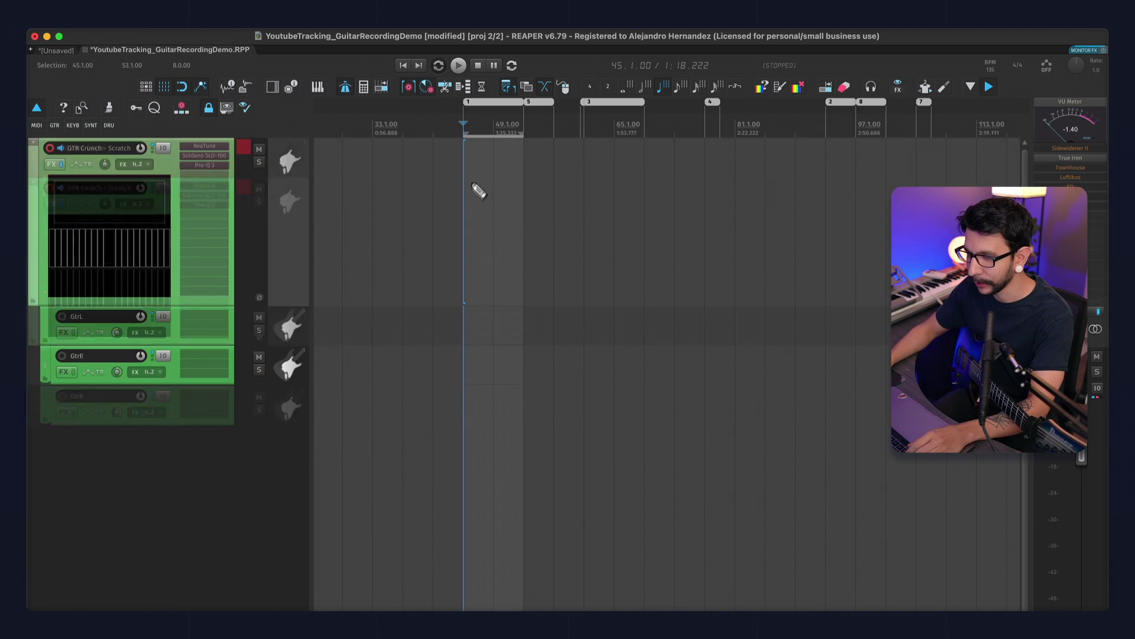
pyautogui.scroll(-2, 472, 183)
pyautogui.scroll(2, 475, 290)
pyautogui.scroll(2, 498, 322)
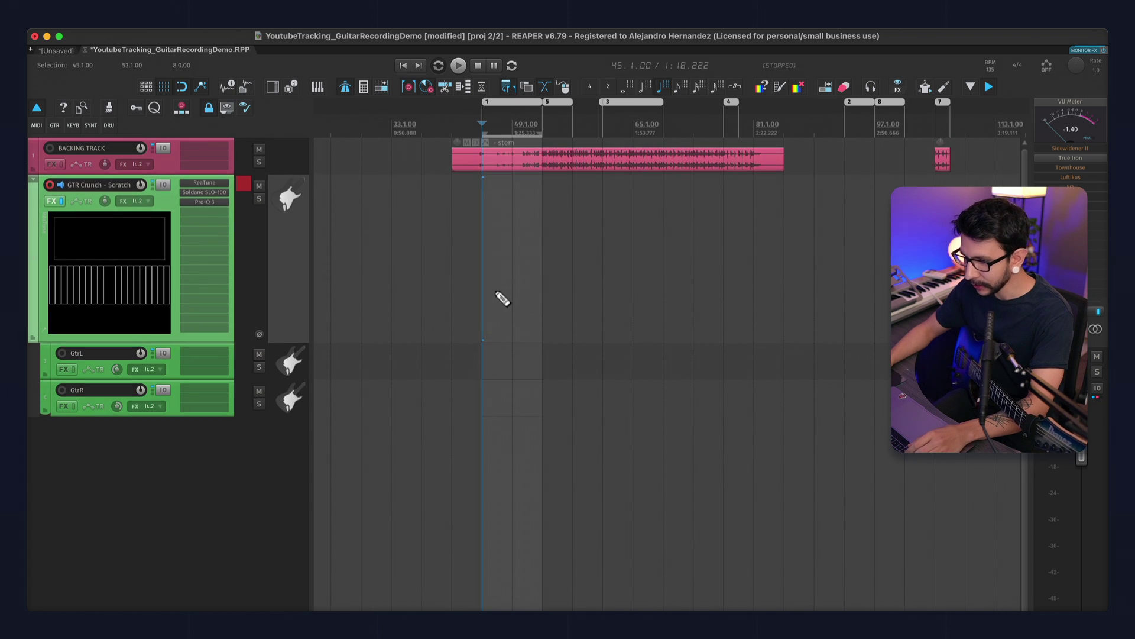
pyautogui.scroll(2, 497, 291)
pyautogui.moveTo(499, 284); pyautogui.dragTo(503, 327)
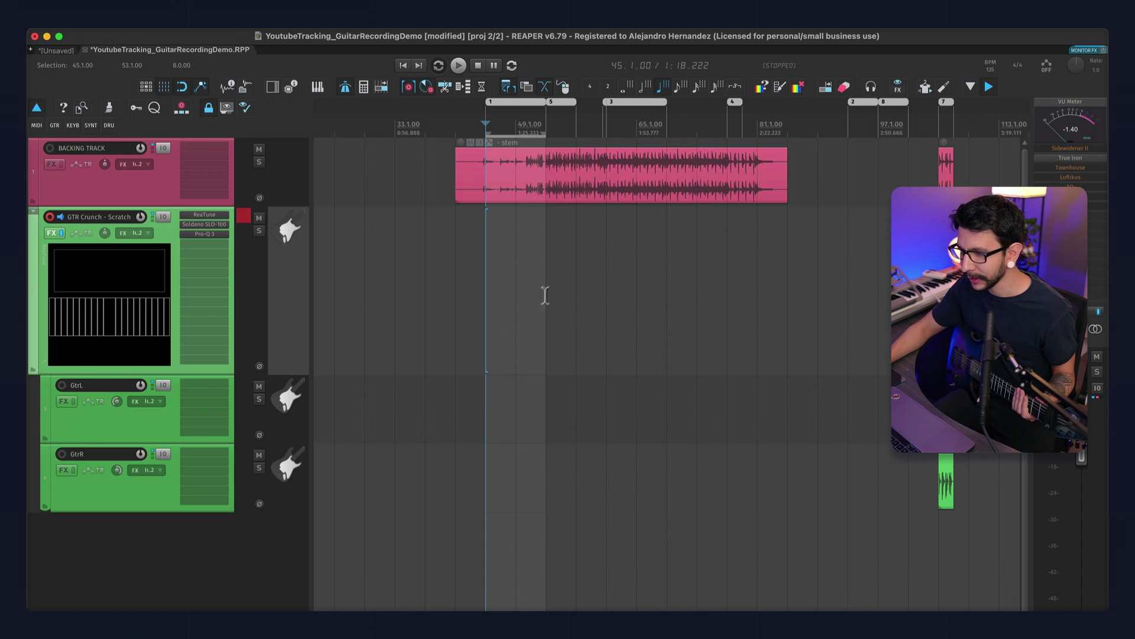
pyautogui.scroll(3, 500, 285)
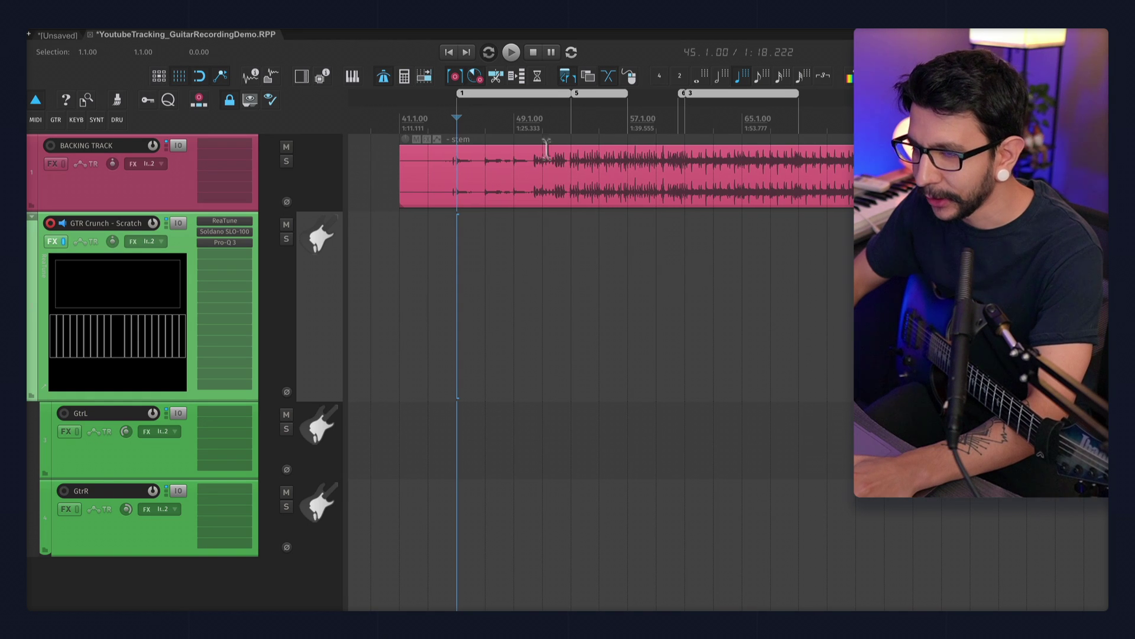
# - Time-select region 1, bars 45 to 53, in the ruler
pyautogui.doubleClick(546, 121)
pyautogui.doubleClick(622, 121)
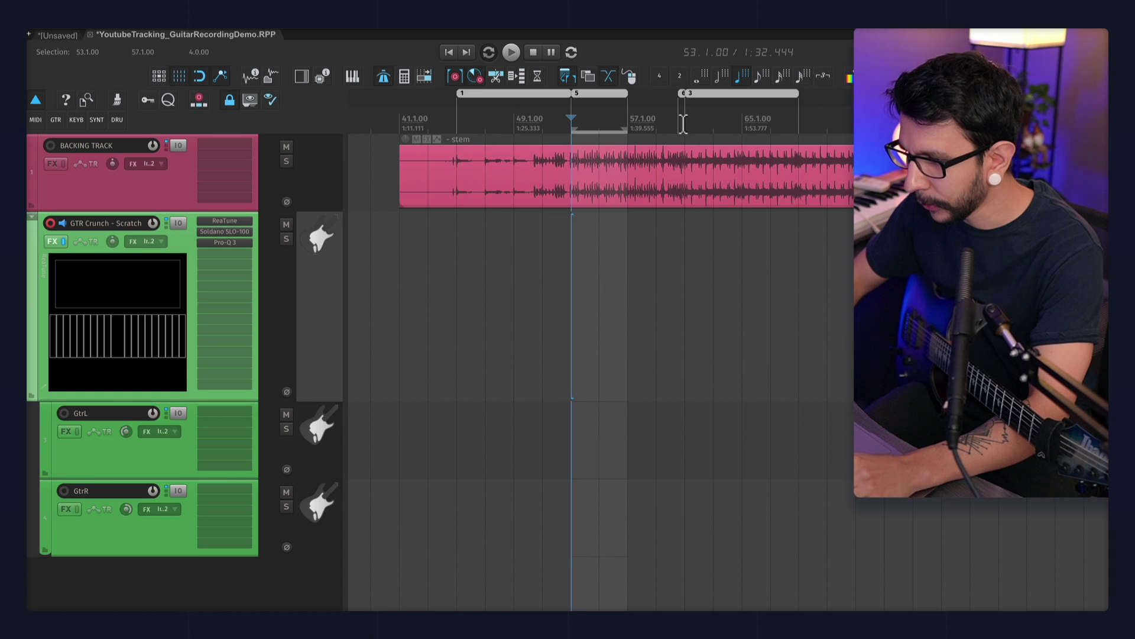
pyautogui.doubleClick(705, 120)
pyautogui.click(520, 139)
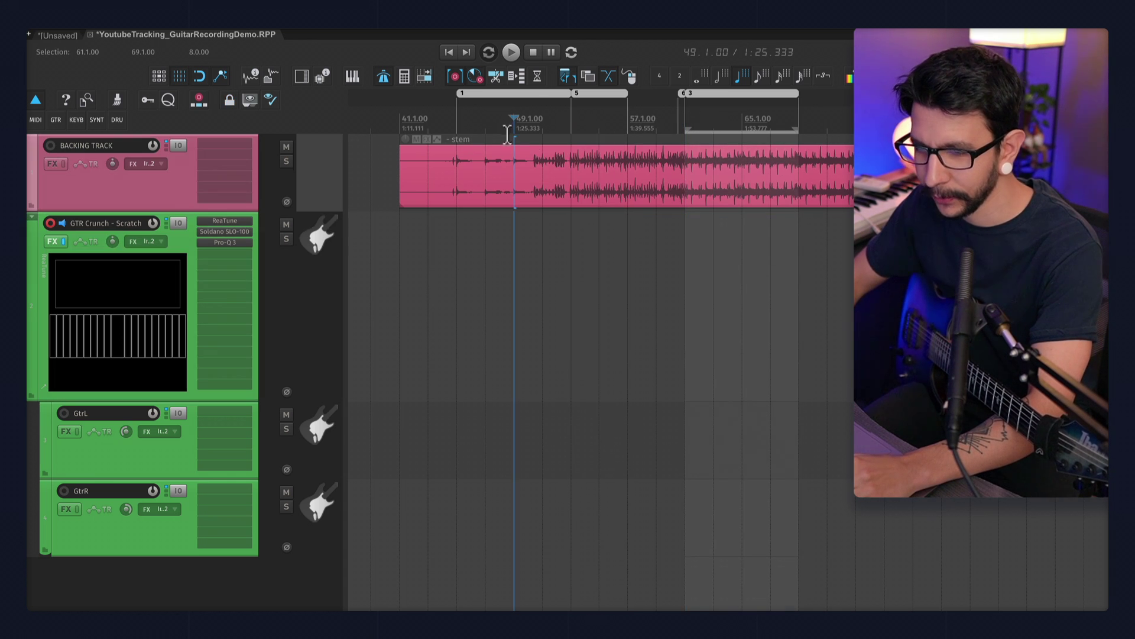
pyautogui.doubleClick(498, 129)
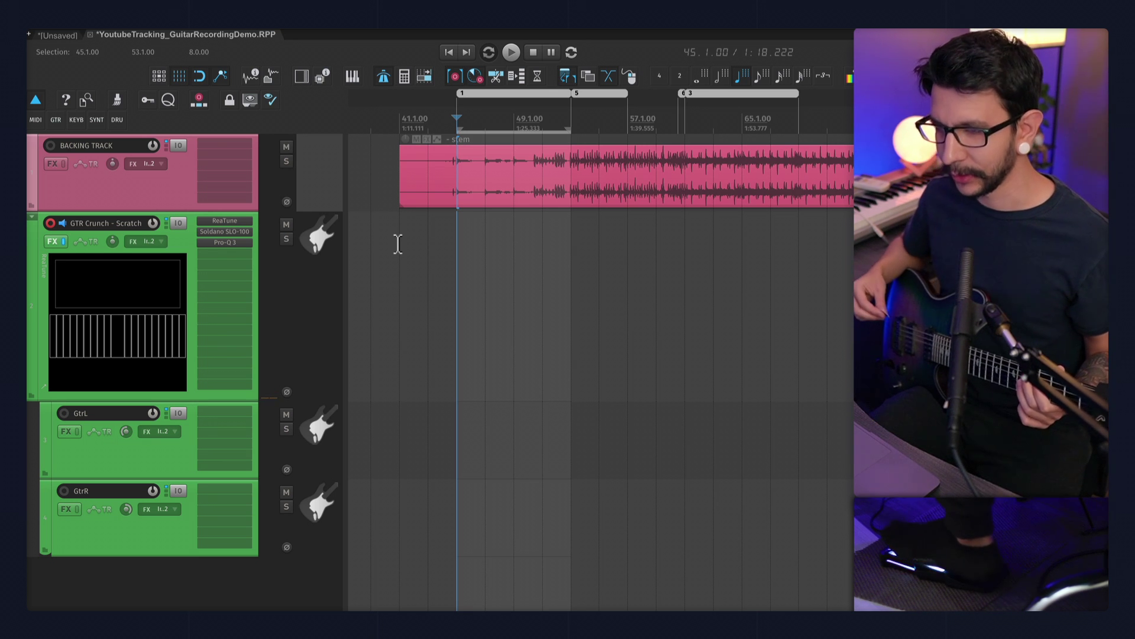
# - Loop-record several guitar takes over bars 45–53 on the scratch track
pyautogui.hotkey('ctrl', 'r')
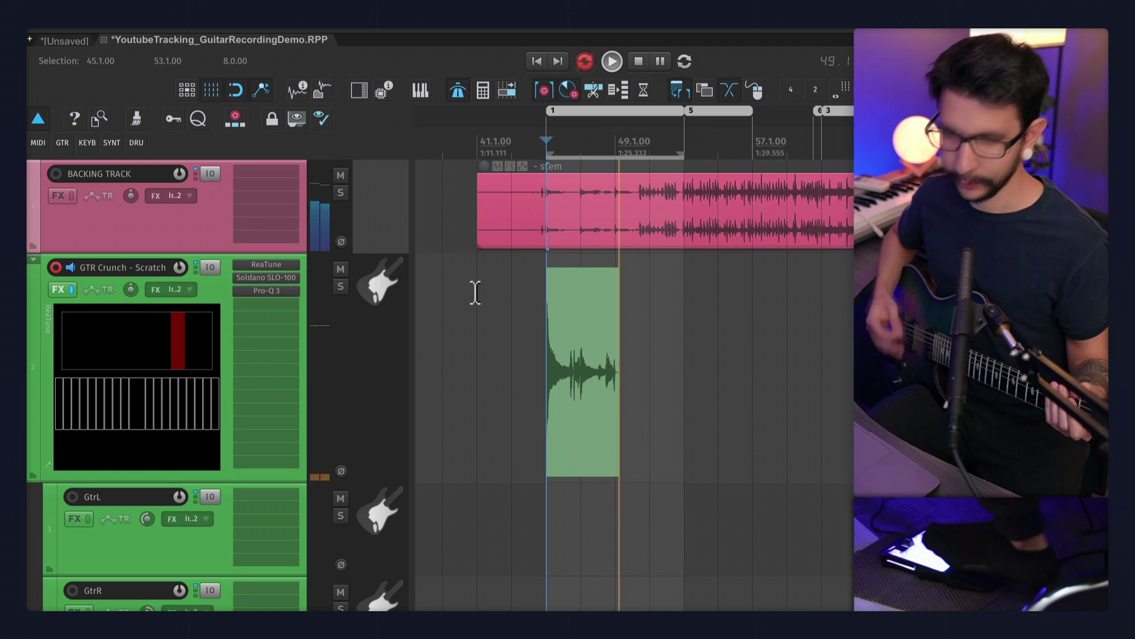
pyautogui.hotkey('ctrl', 'r')
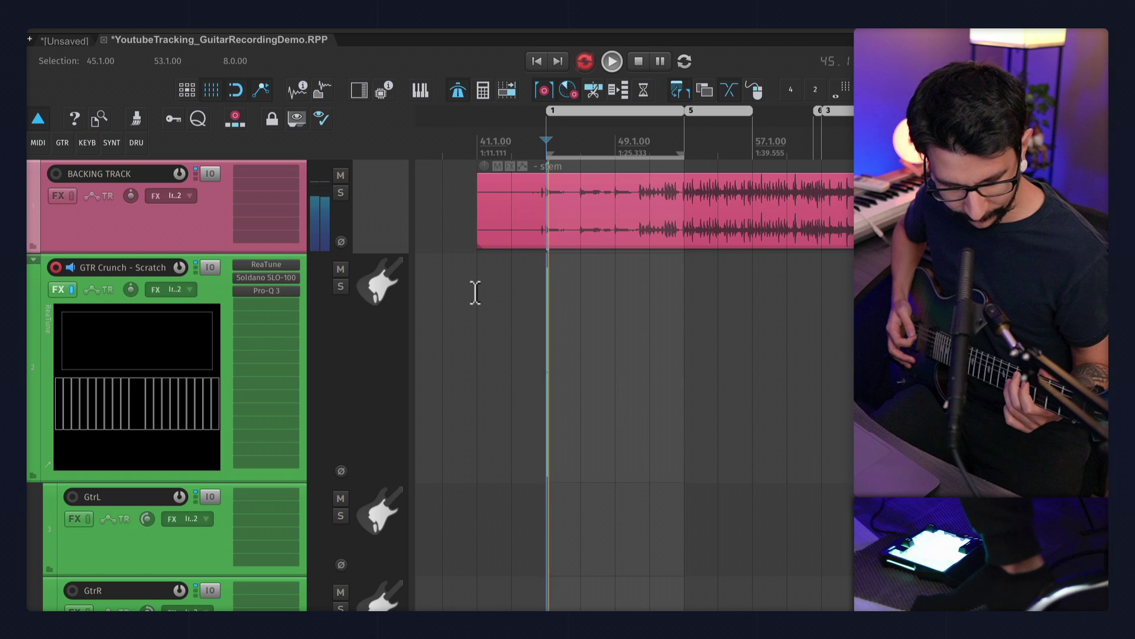
pyautogui.hotkey('ctrl', 'r')
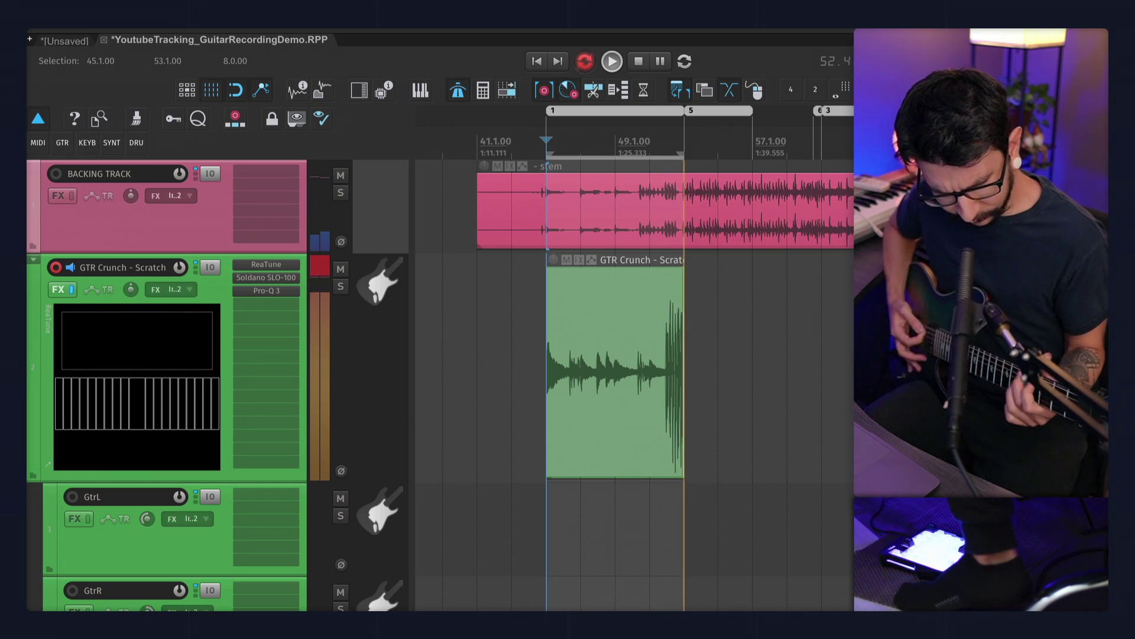
pyautogui.hotkey('ctrl', 'Delete')
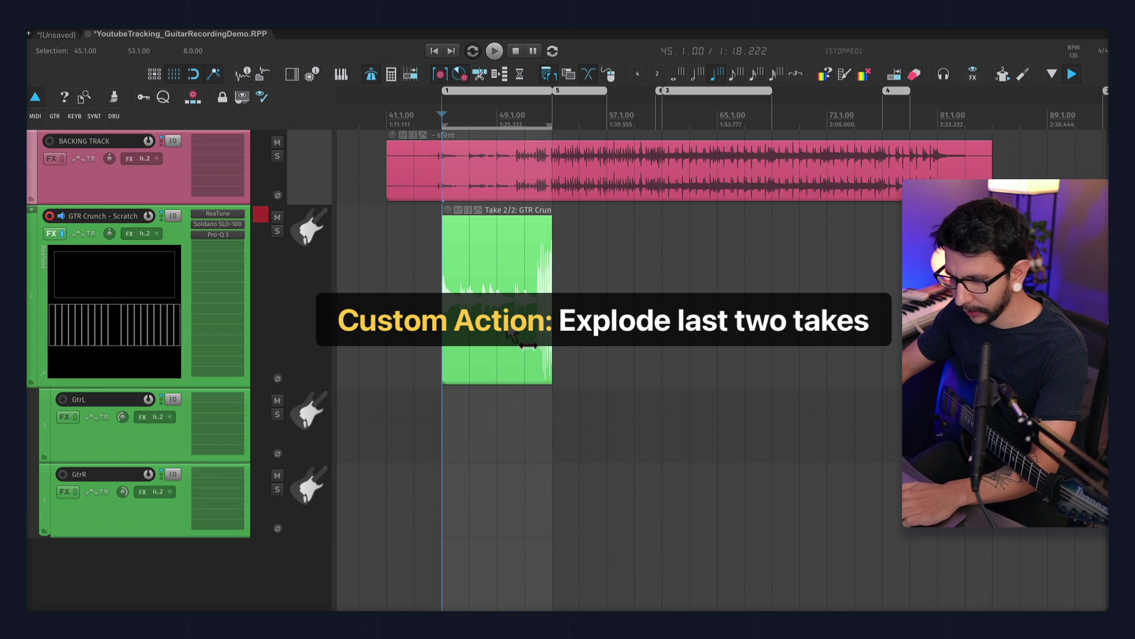
# - Explode the last two takes onto GtrL and GtrR and play the section back
pyautogui.press('e')
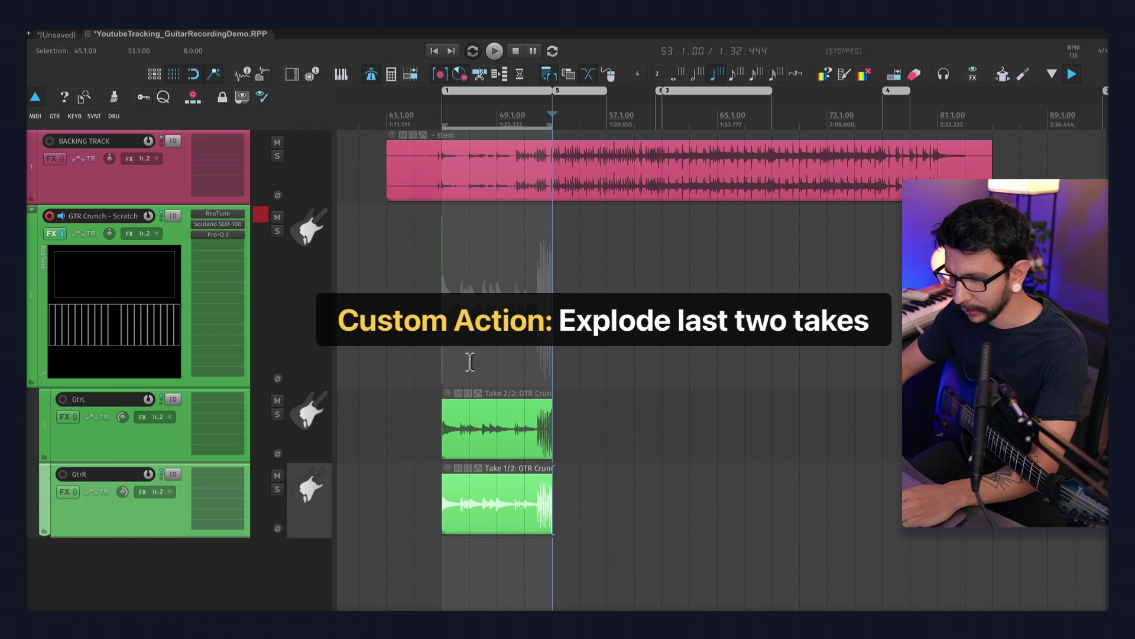
pyautogui.click(448, 357)
pyautogui.press('space')
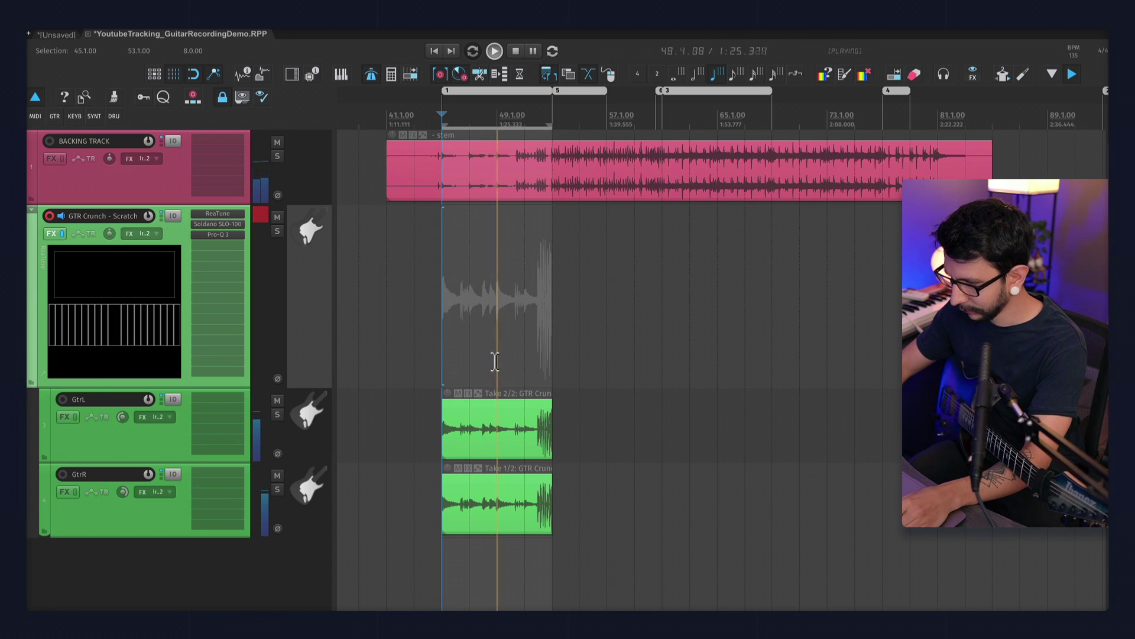
pyautogui.scroll(5, 504, 372)
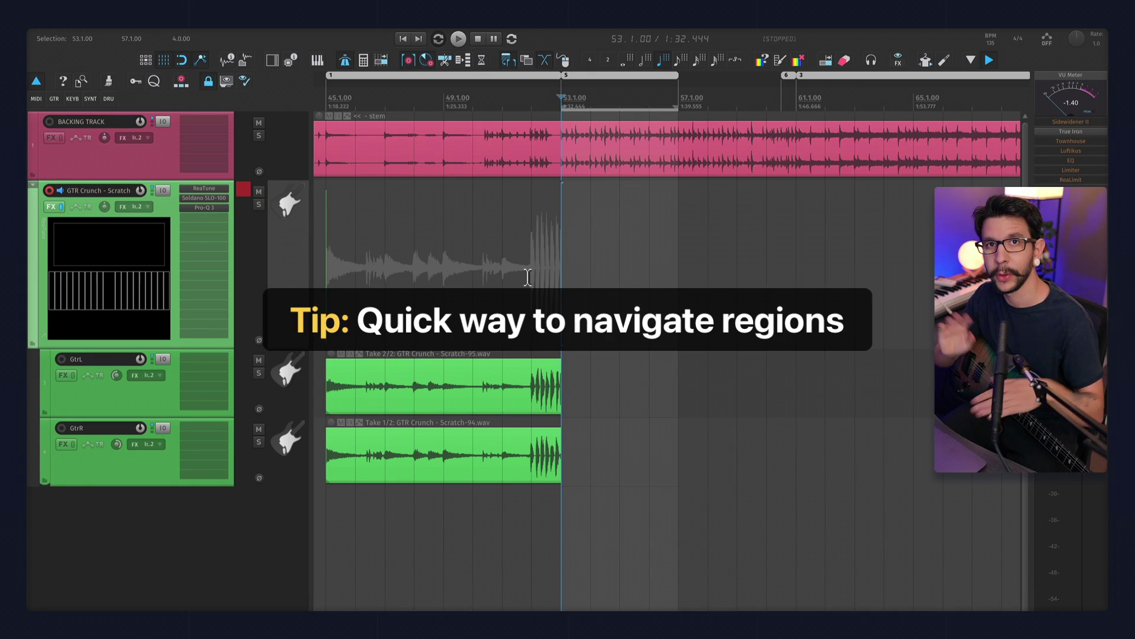
# - Look up and run the SWS go-to next region action from the Actions list
pyautogui.press(']')
pyautogui.press(']')
pyautogui.press(']')
pyautogui.press(']')
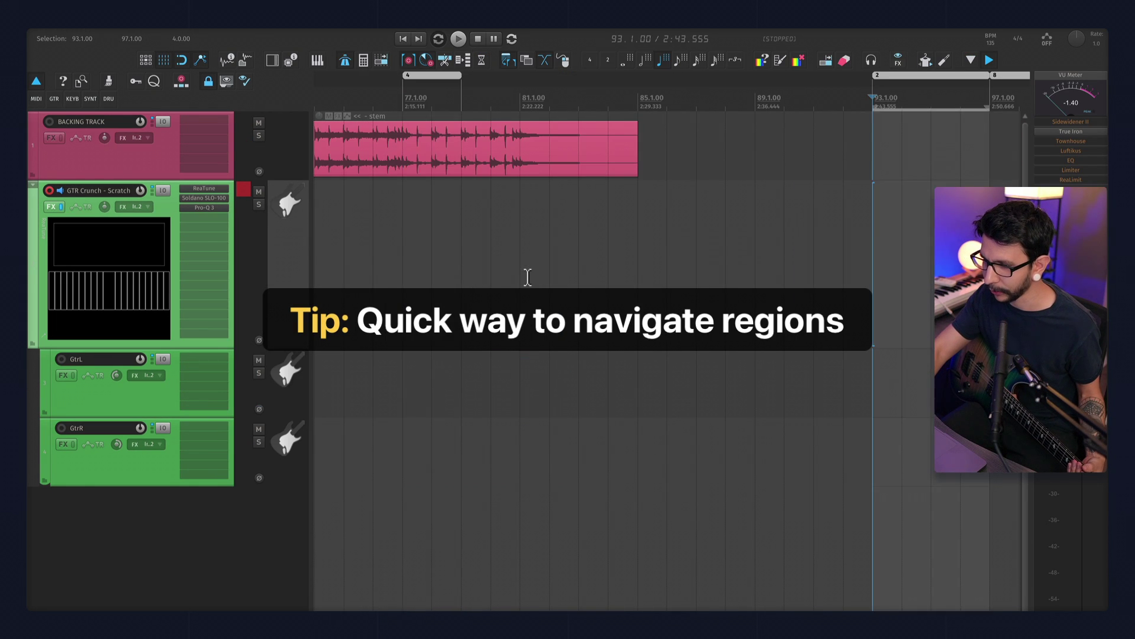
pyautogui.press('[')
pyautogui.press('[')
pyautogui.press('Left')
pyautogui.press('Left')
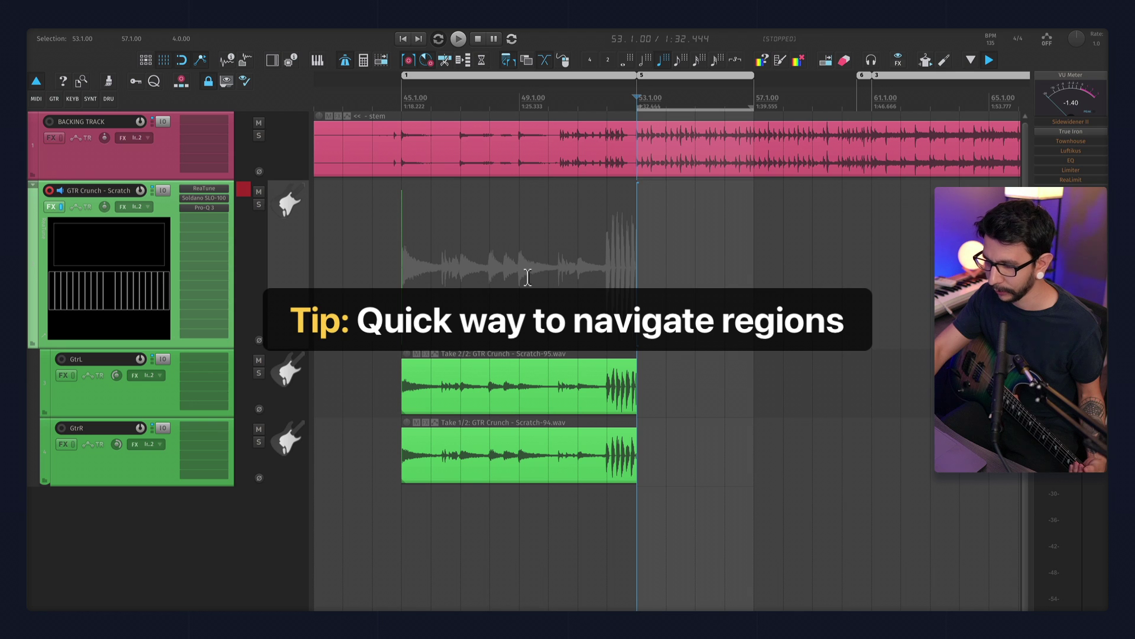
pyautogui.hotkey('shift', '/')
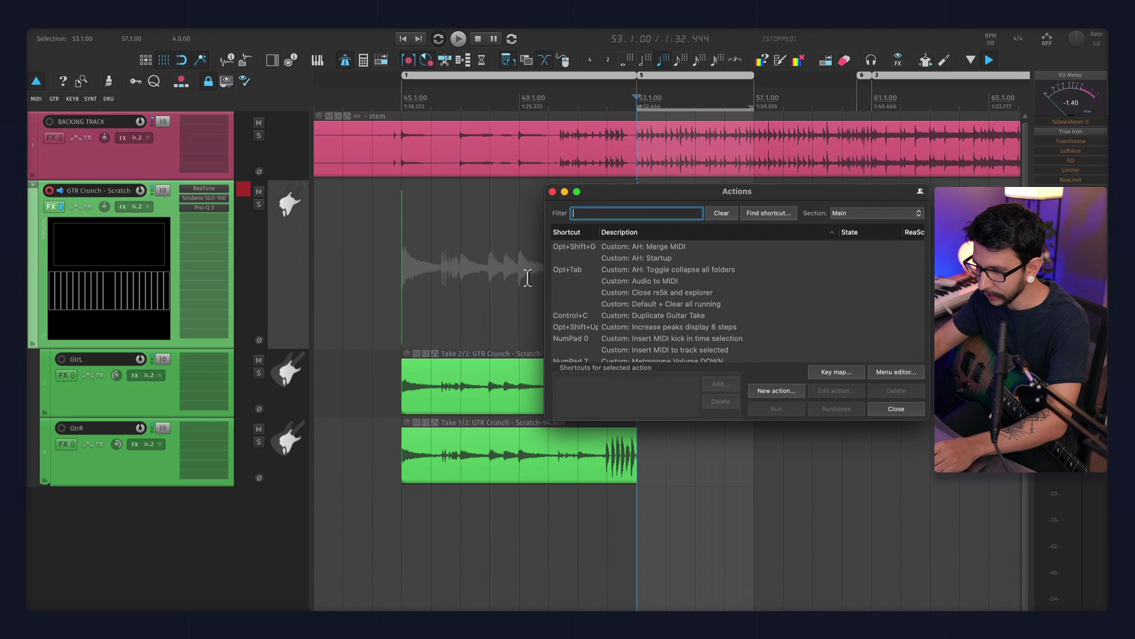
pyautogui.click(647, 347)
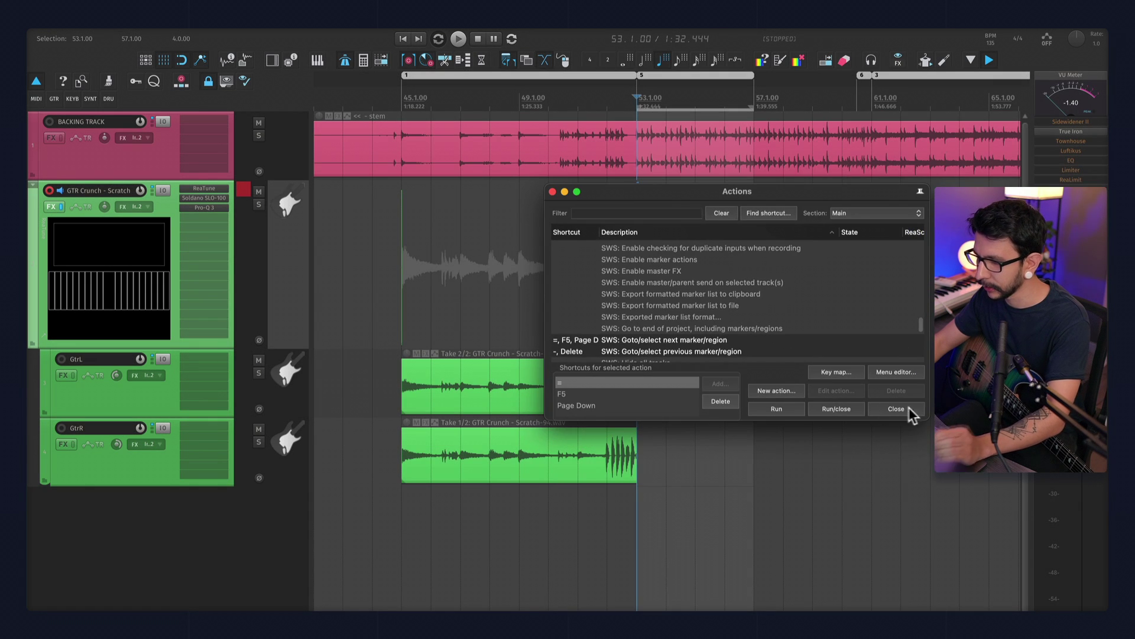
pyautogui.click(880, 455)
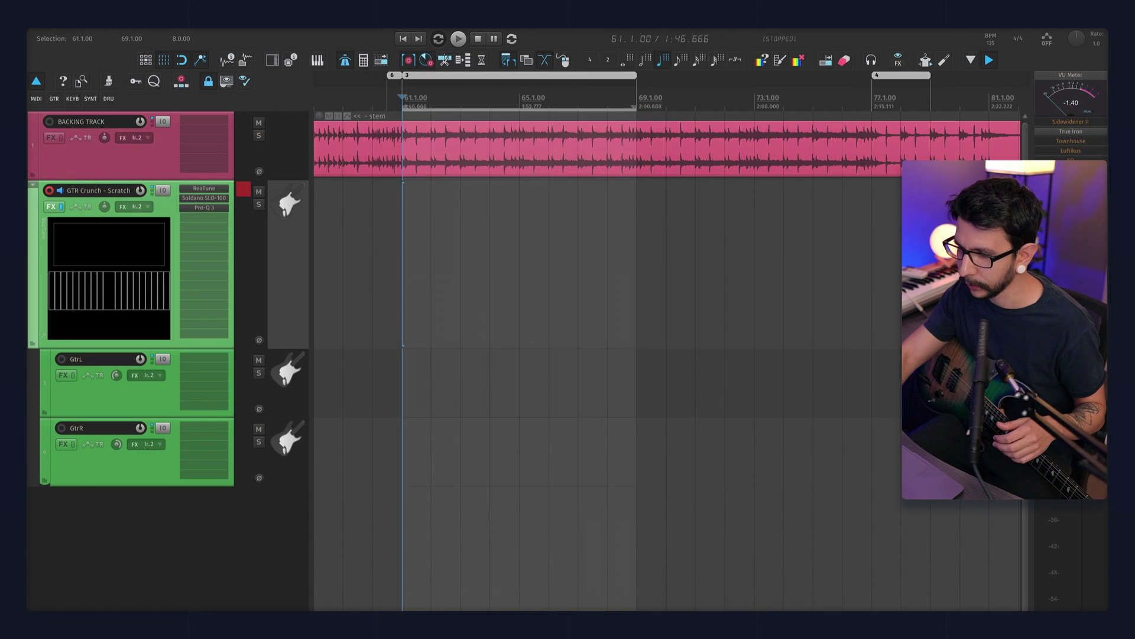
# - Step through the regions to select region 5, bars 53 to 57
pyautogui.press('[')
pyautogui.press('[')
pyautogui.press('[')
pyautogui.press(']')
pyautogui.press(']')
pyautogui.press('[')
pyautogui.press(']')
pyautogui.press('[')
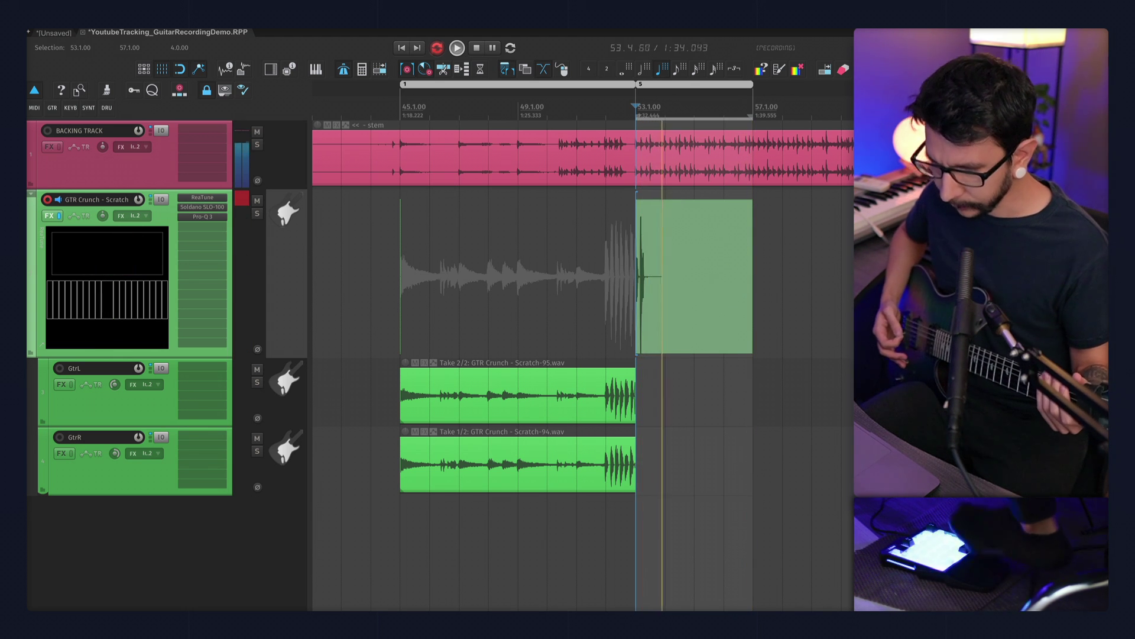
# - Record another pass over bars 53–57 and explode the last two takes onto GtrL and GtrR
pyautogui.press('space')
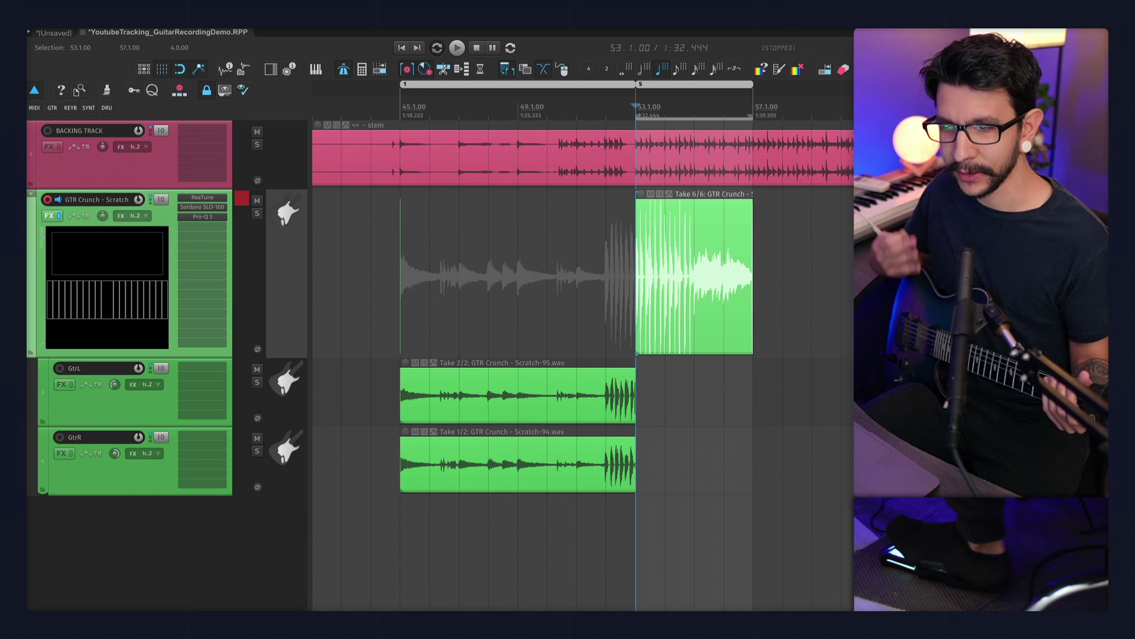
pyautogui.hotkey('ctrl', 'r')
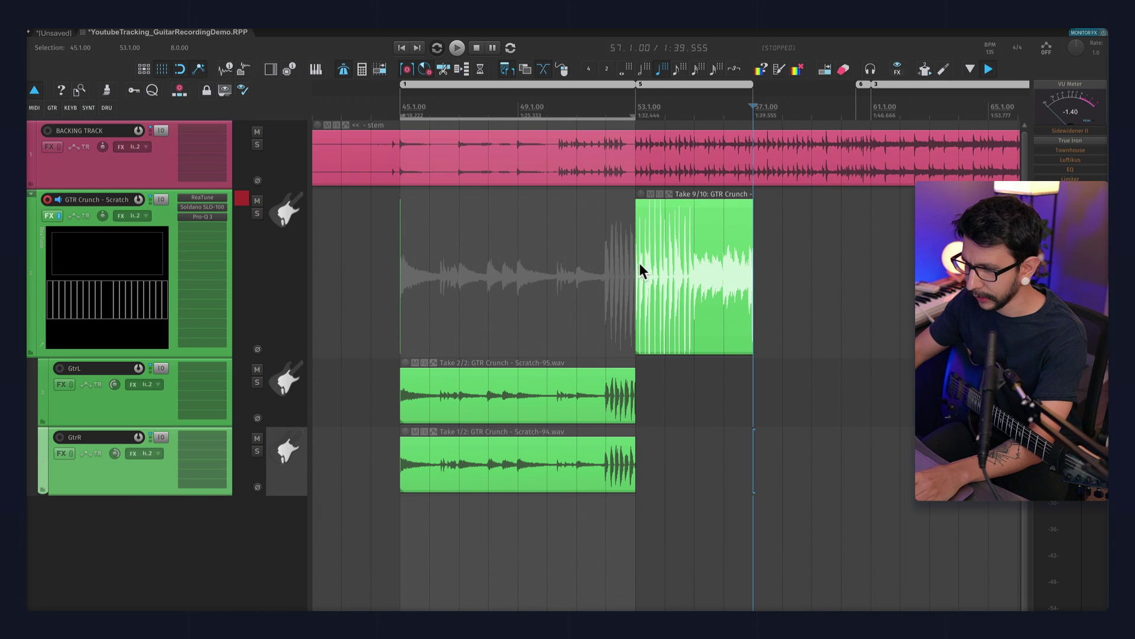
pyautogui.hotkey('shift', 'e')
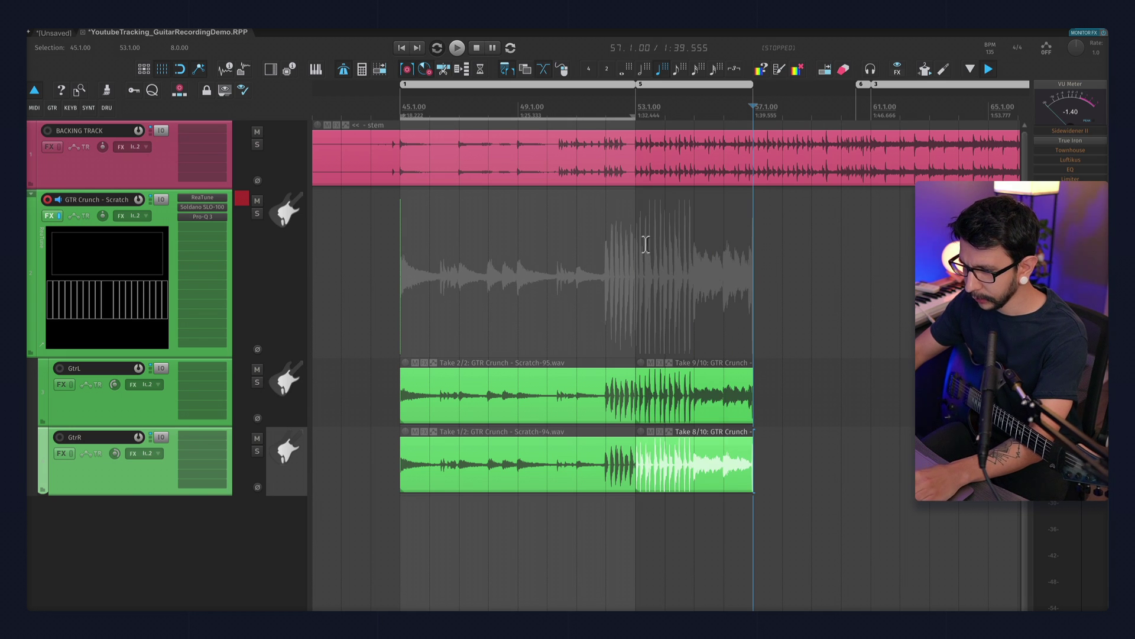
pyautogui.click(634, 253)
# - Play back the new section, stop, and scroll to the end of the guitar parts
pyautogui.press('space')
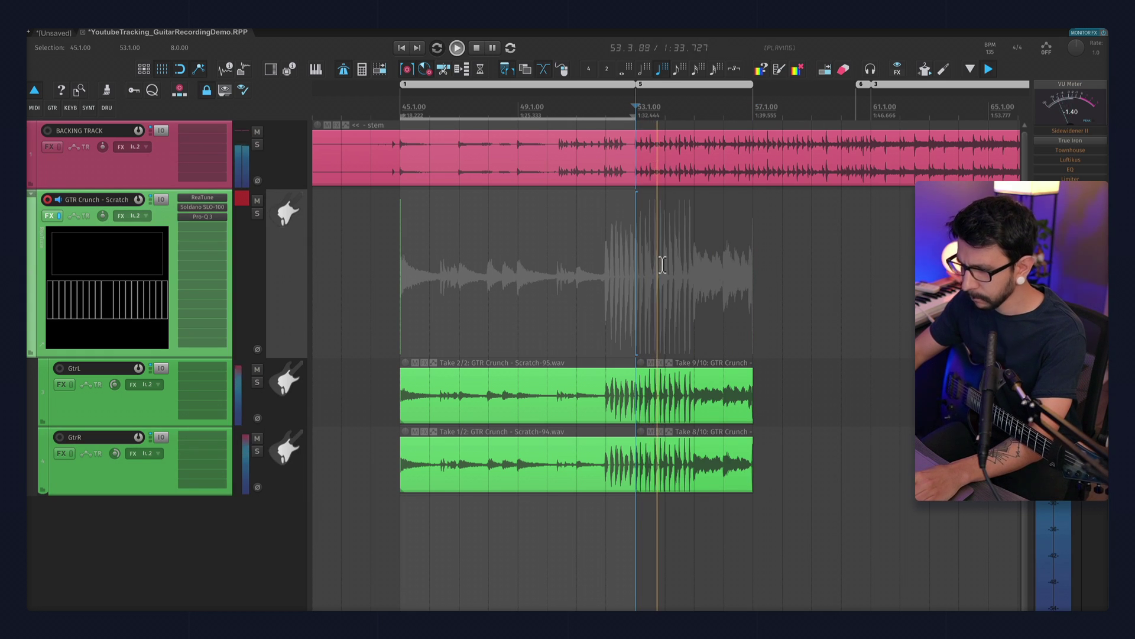
pyautogui.hscroll(2, 679, 268)
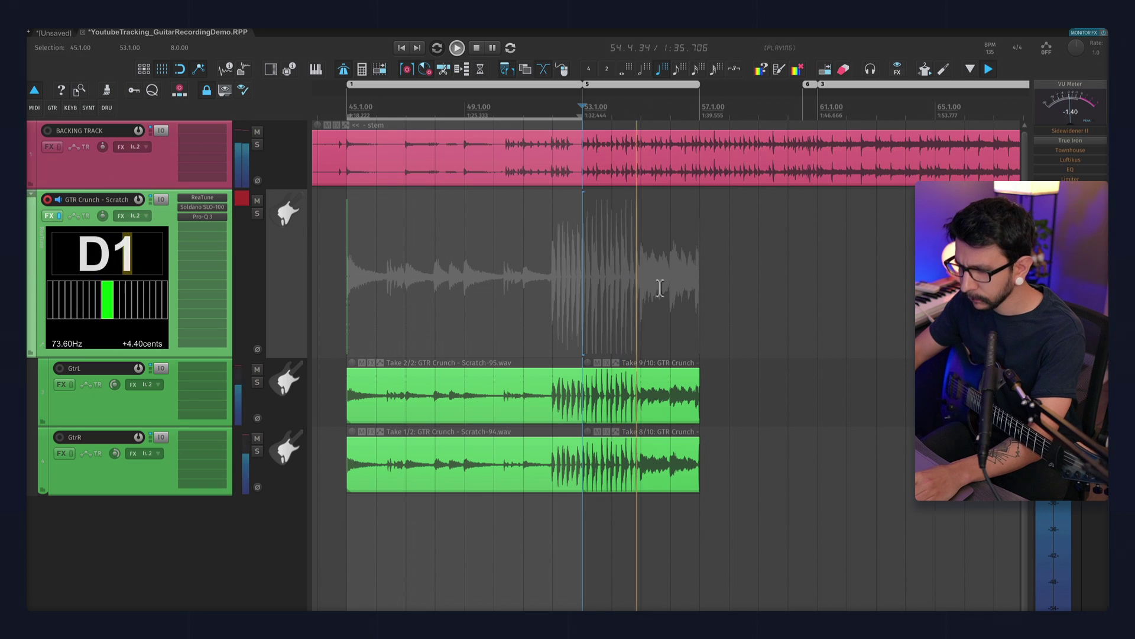
pyautogui.scroll(3, 660, 288)
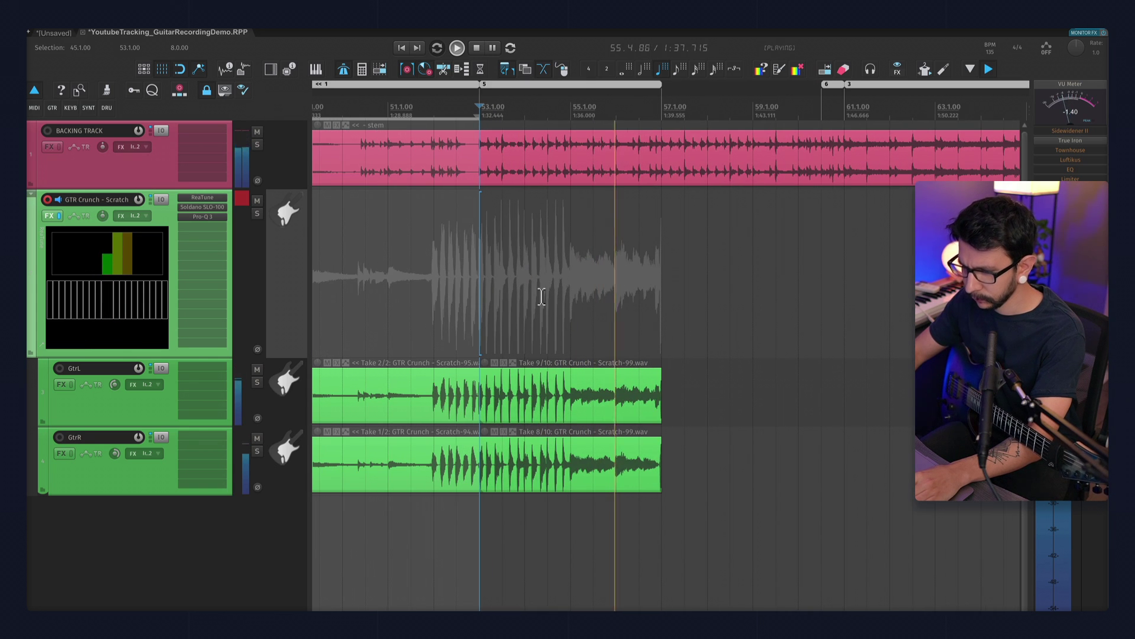
pyautogui.press('space')
pyautogui.scroll(-3, 882, 385)
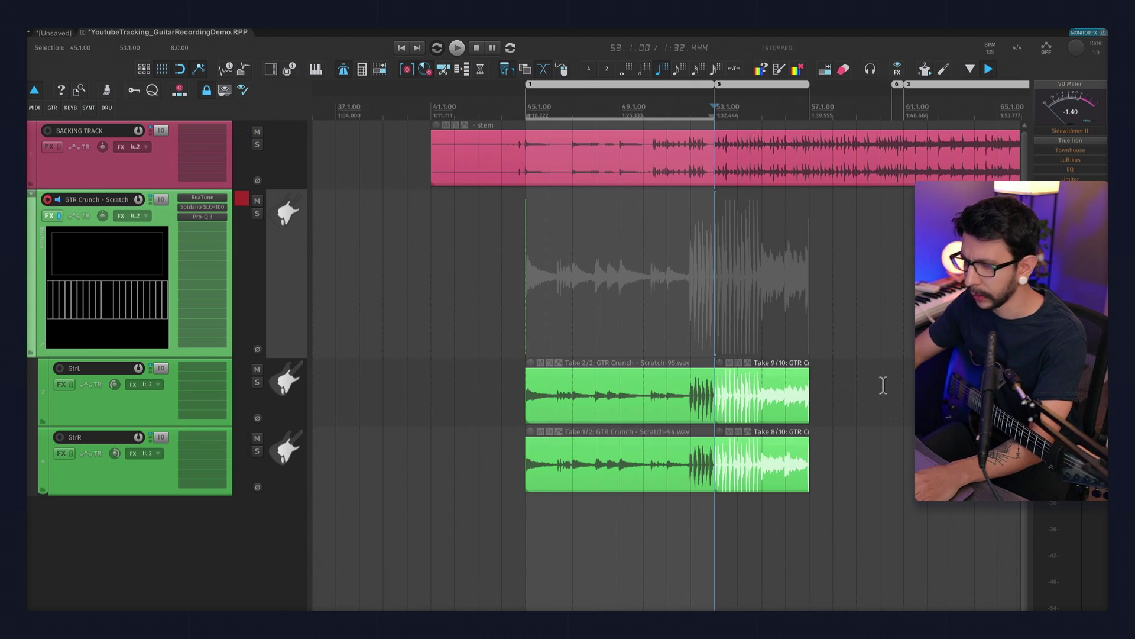
pyautogui.moveTo(870, 395); pyautogui.dragTo(701, 295)
# - Duplicate the GtrL and GtrR items and delete the overhang past bar 60 beat 3
pyautogui.hotkey('ctrl', 'd')
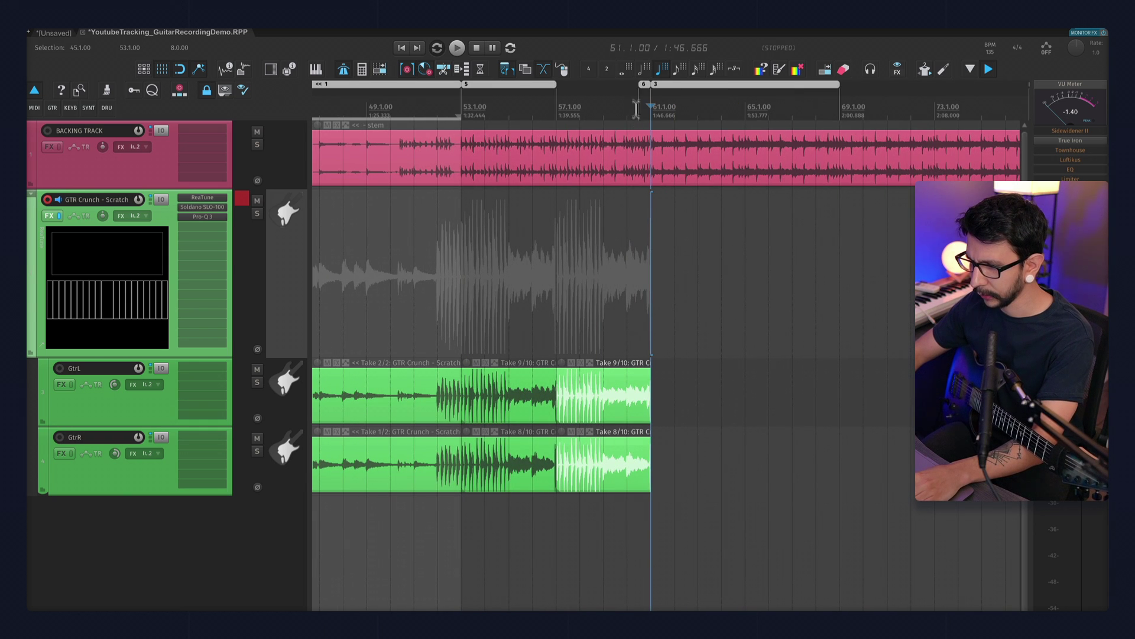
pyautogui.scroll(5, 629, 282)
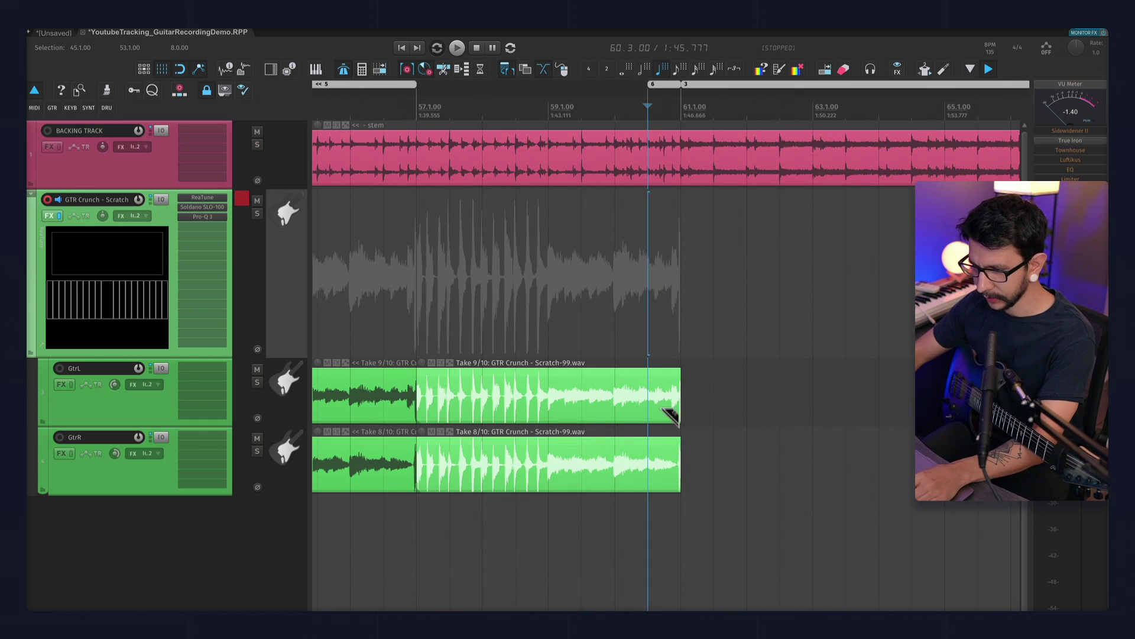
pyautogui.moveTo(662, 408); pyautogui.dragTo(681, 469)
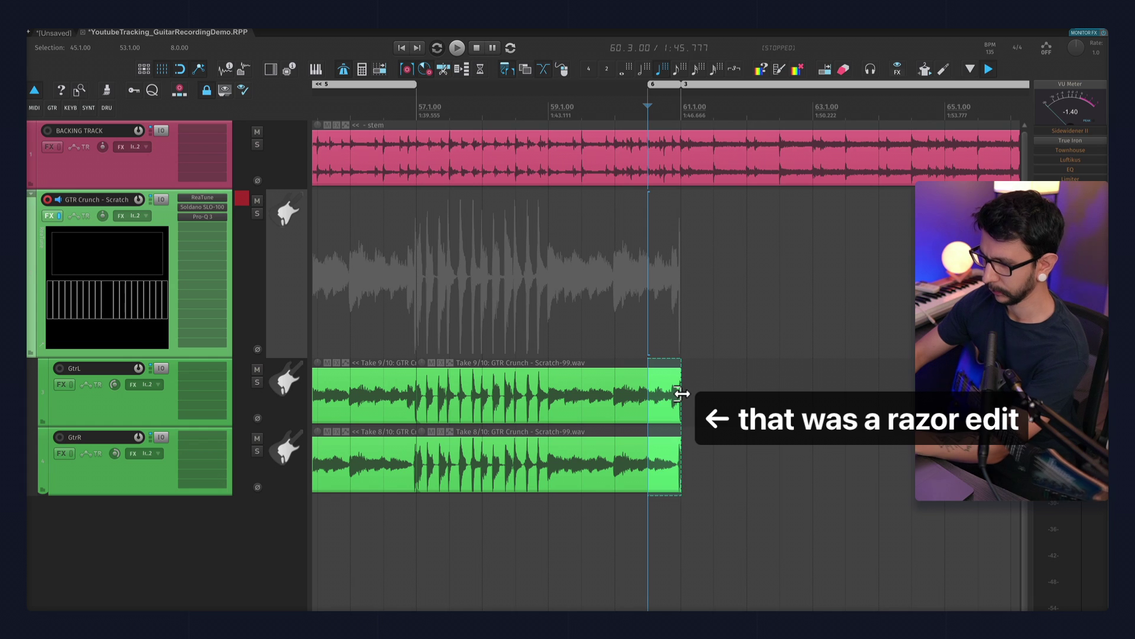
pyautogui.press('Delete')
pyautogui.hscroll(-2, 690, 405)
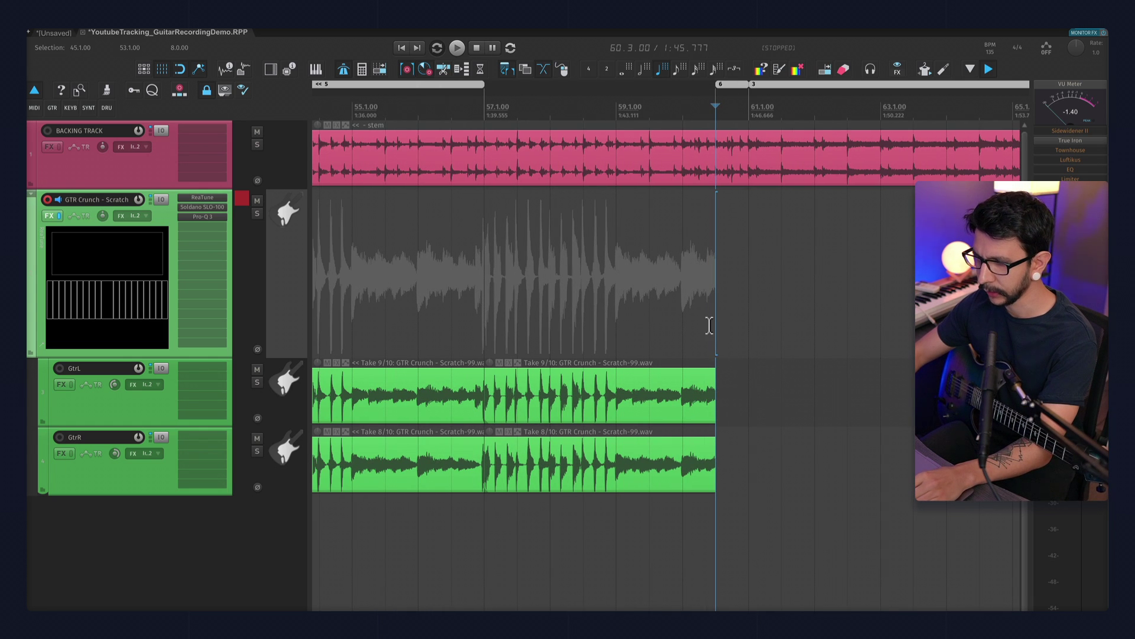
# - Time-select bars 59–61 and start recording a new guitar take
pyautogui.moveTo(709, 325); pyautogui.dragTo(729, 317)
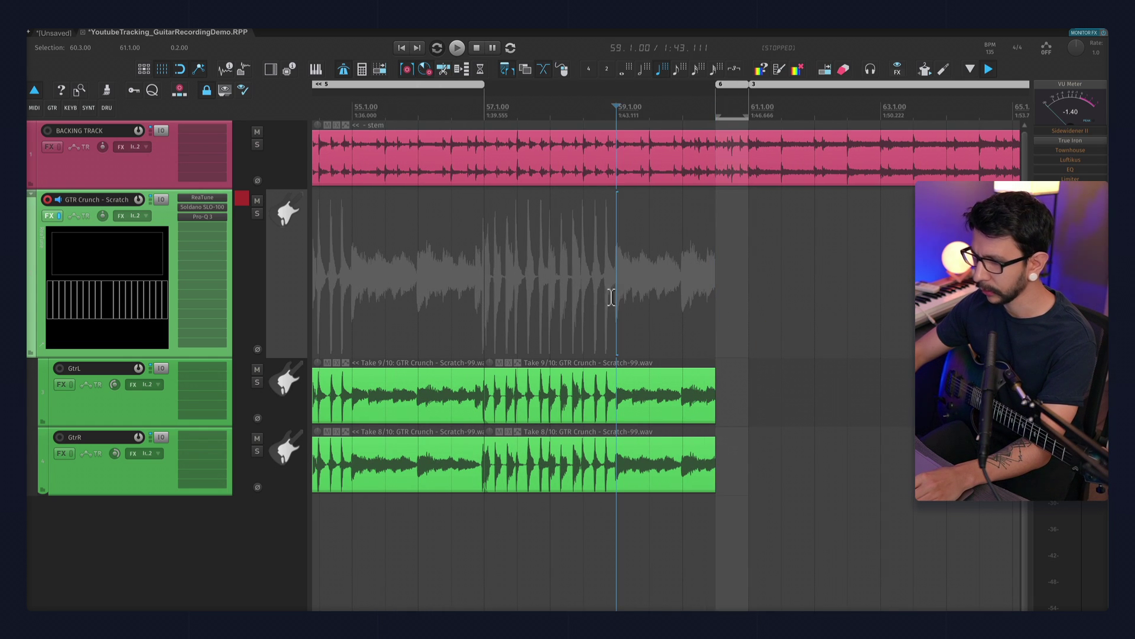
pyautogui.moveTo(611, 297); pyautogui.dragTo(738, 307)
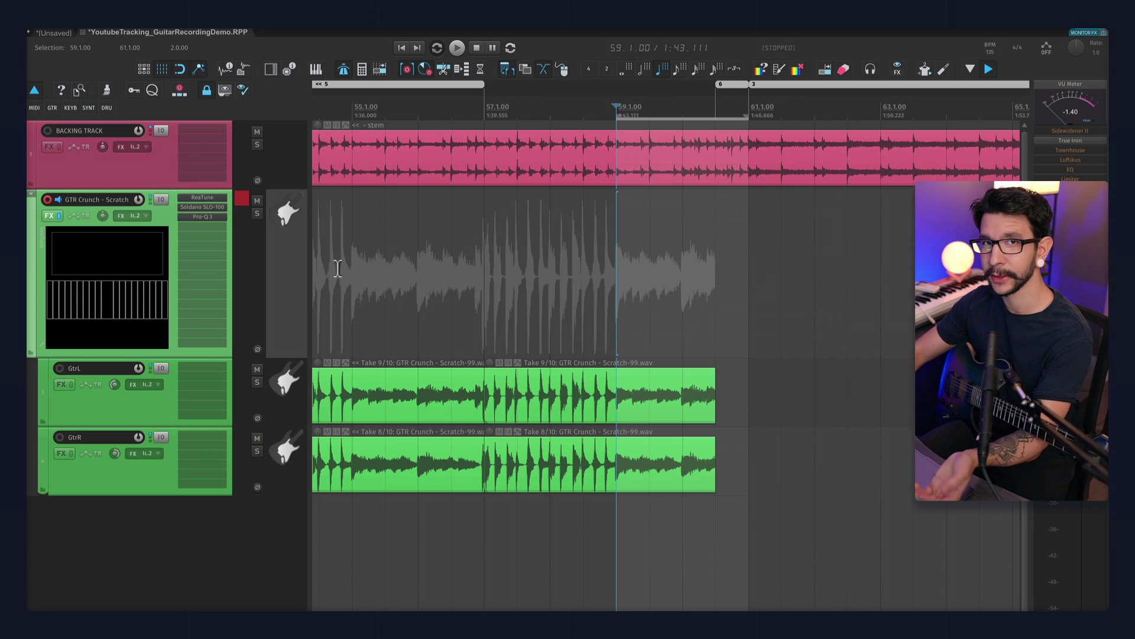
pyautogui.moveTo(309, 260); pyautogui.dragTo(307, 258)
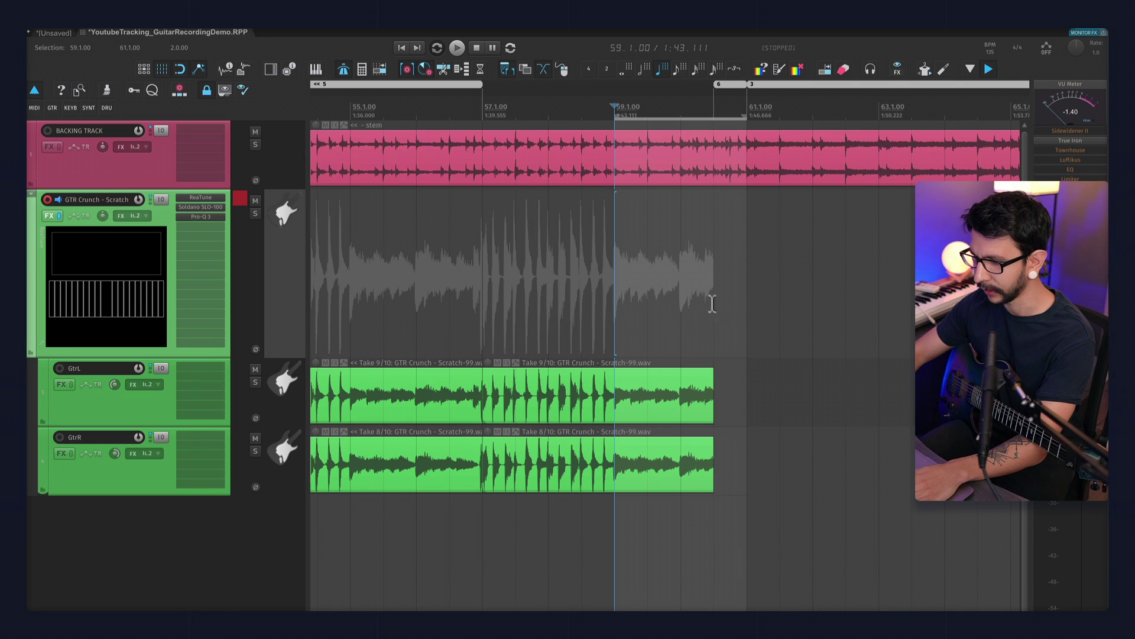
pyautogui.hotkey('ctrl', 'r')
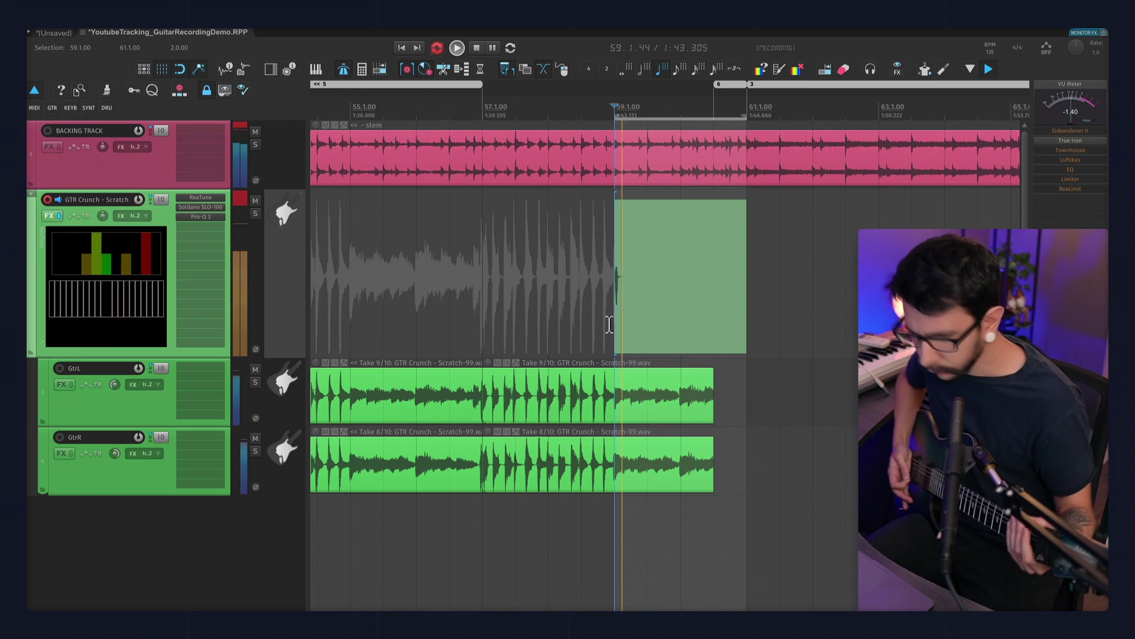
# - Stop recording, split the new take at 59.1 and 60.3, and delete the leftover scratch piece
pyautogui.press('space')
pyautogui.press('Escape')
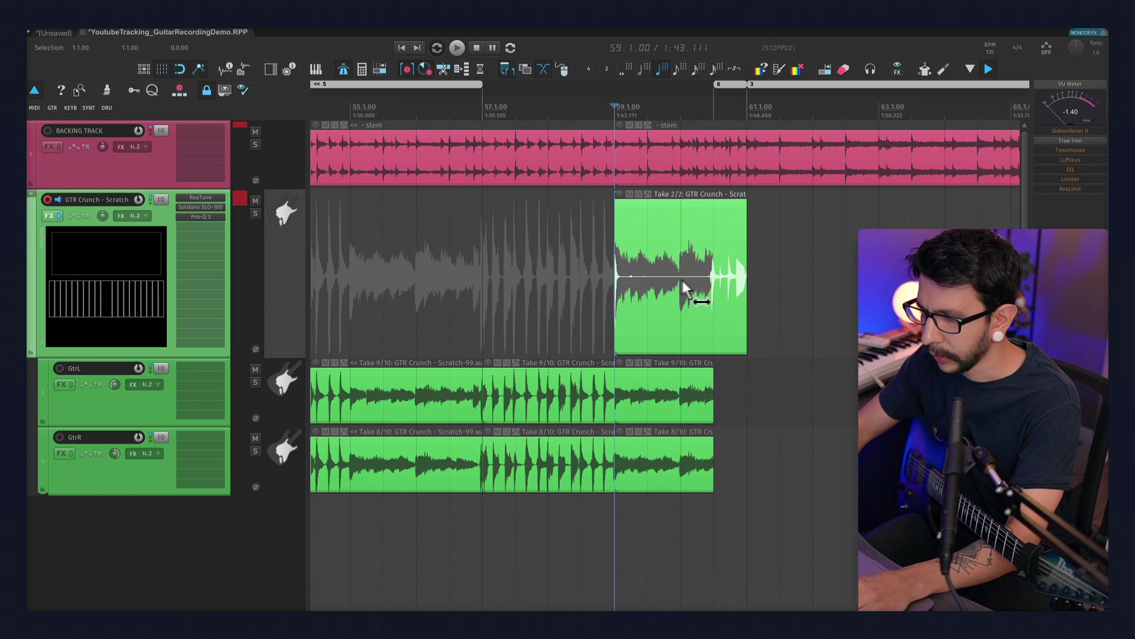
pyautogui.press('s')
pyautogui.click(712, 284)
pyautogui.press('s')
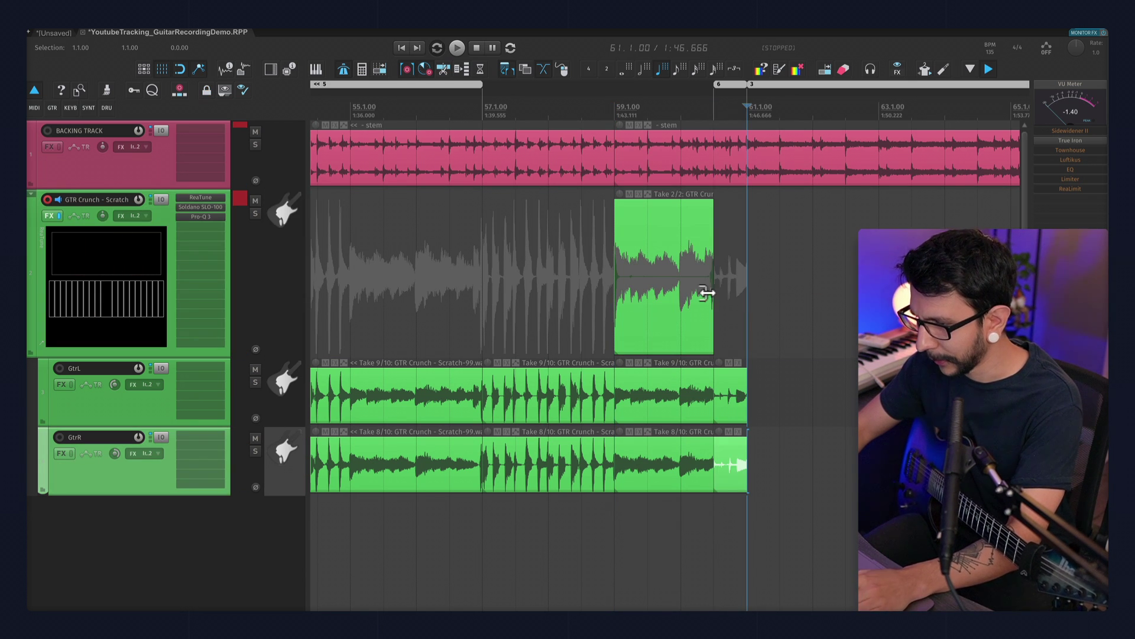
pyautogui.click(668, 279)
pyautogui.press('Delete')
pyautogui.click(581, 302)
# - Play back across the join, then start recording bars 61–69
pyautogui.press('space')
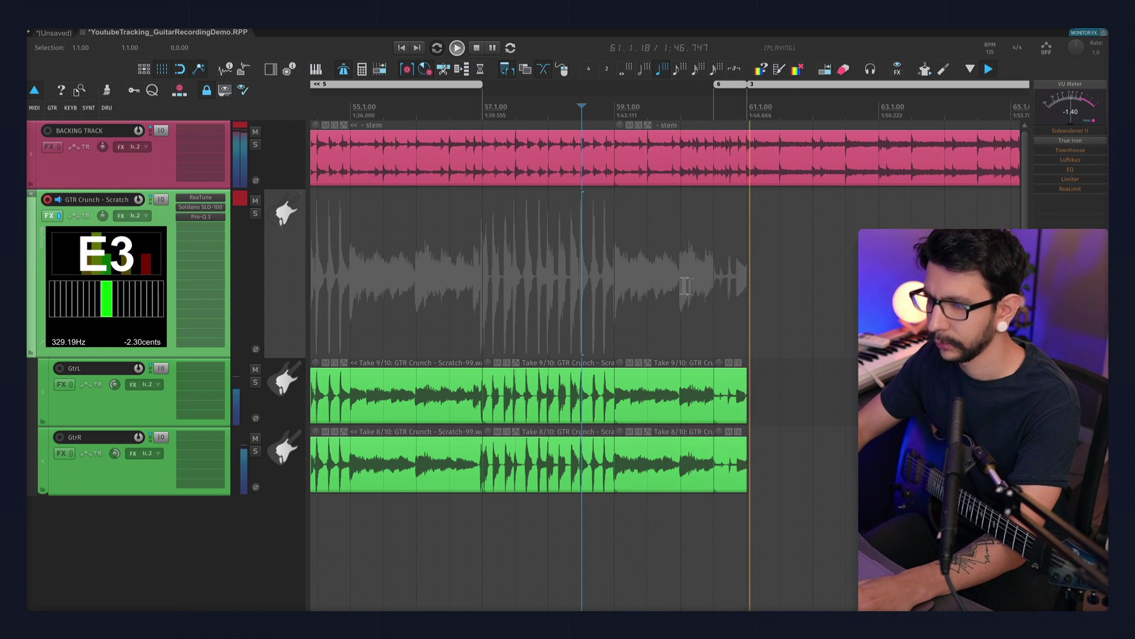
pyautogui.moveTo(684, 284); pyautogui.dragTo(483, 246)
pyautogui.hotkey('ctrl', 'r')
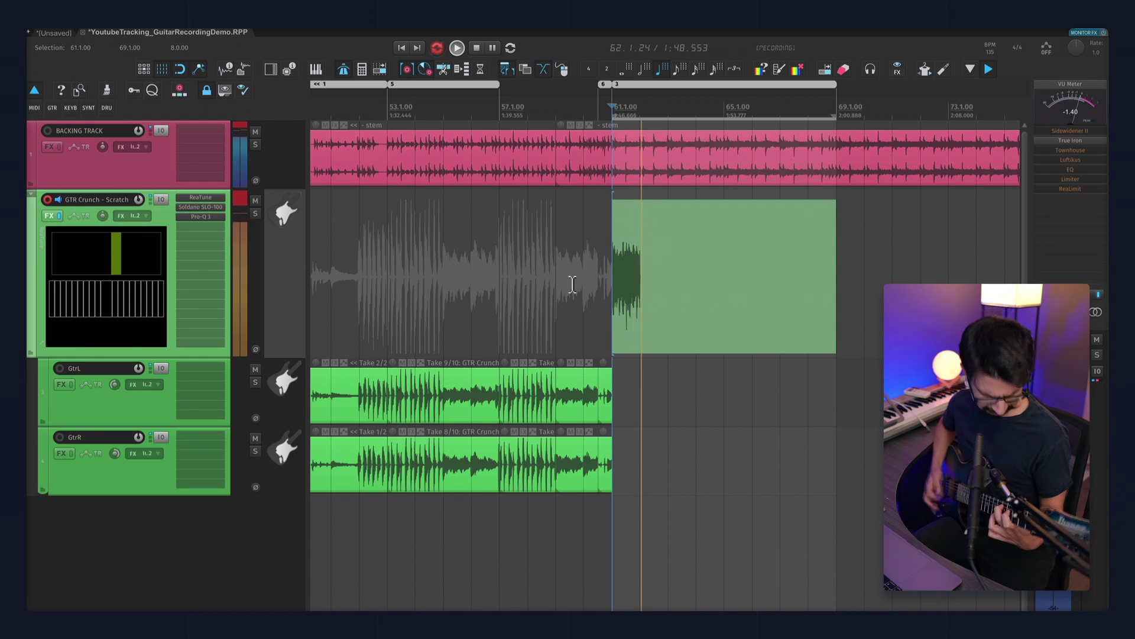
# - Stop recording, explode the bars 61–69 takes onto GtrL and GtrR, and duplicate them through bar 77
pyautogui.press('space')
pyautogui.press('e')
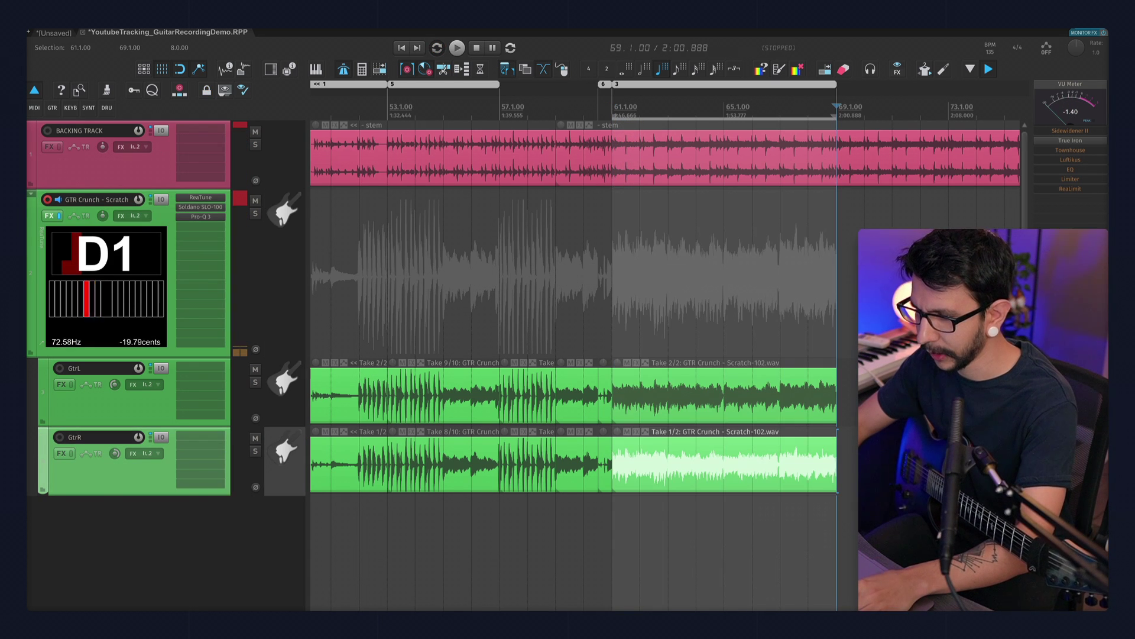
pyautogui.press(']')
pyautogui.keyDown('shift'); pyautogui.click(661, 401); pyautogui.keyUp('shift')
pyautogui.hotkey('ctrl', 'd')
# - Loop-record new takes over region 4, bars 77–79, on the scratch track
pyautogui.scroll(-4, 671, 307)
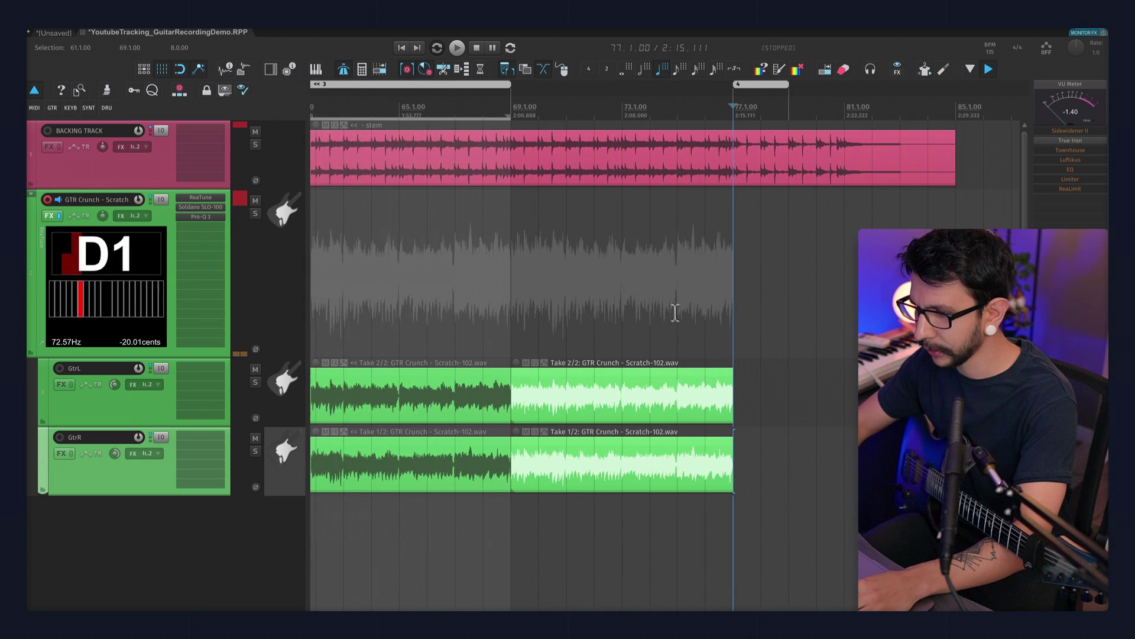
pyautogui.click(658, 301)
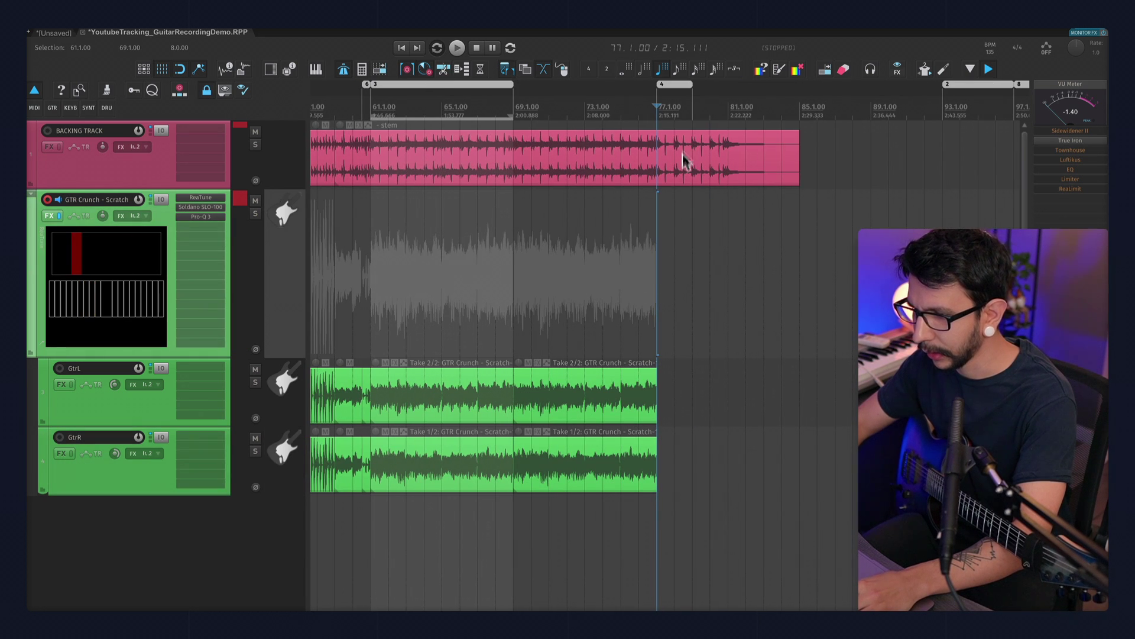
pyautogui.click(674, 107)
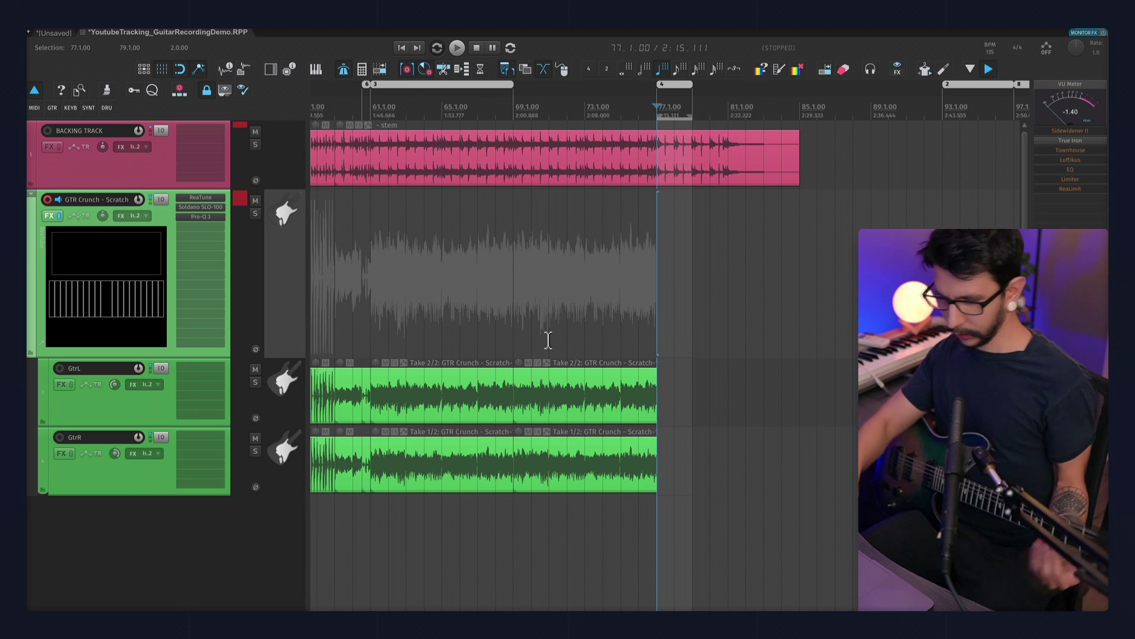
pyautogui.hotkey('ctrl', 'r')
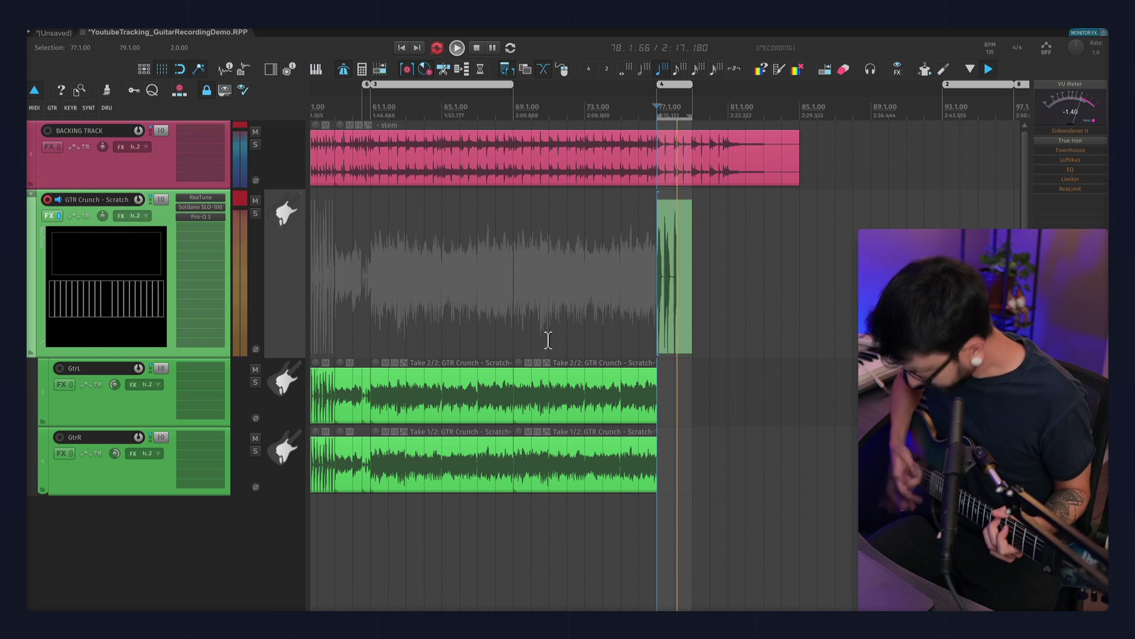
pyautogui.press('space')
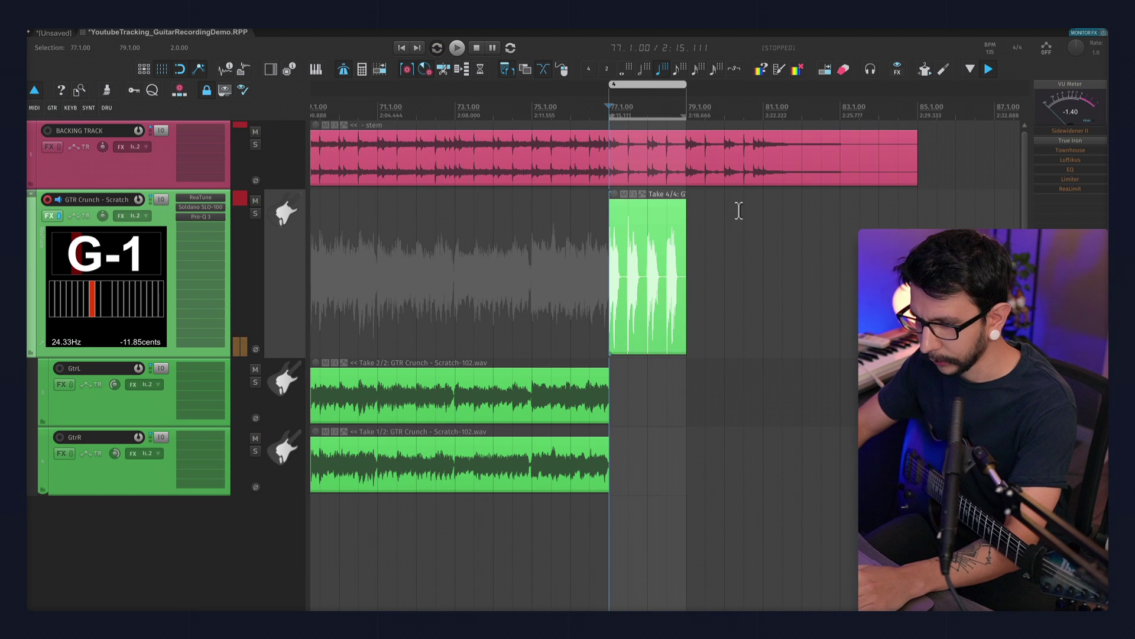
# - Extend both guitar items out to bar 81, with the end of the song in view
pyautogui.moveTo(697, 398); pyautogui.dragTo(751, 303)
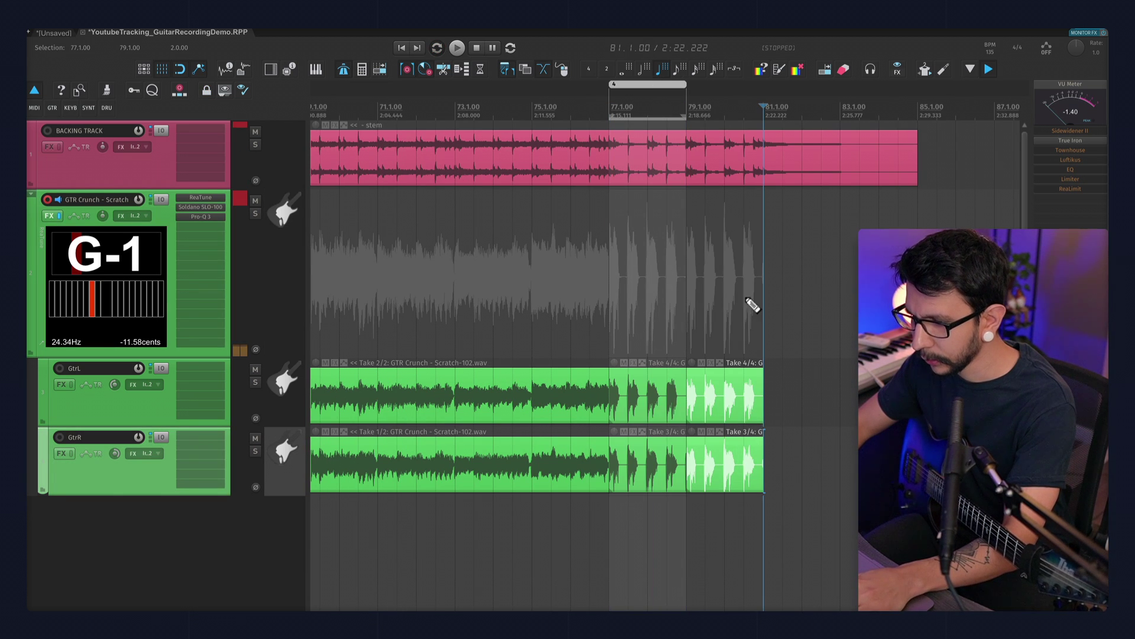
pyautogui.click(769, 382)
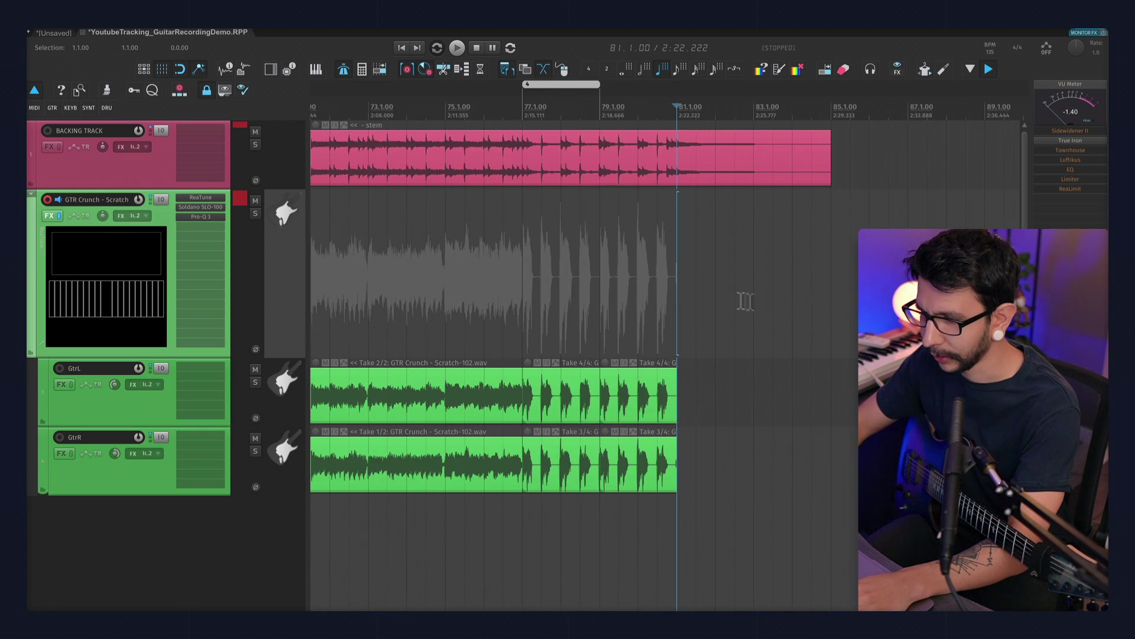
pyautogui.hscroll(1, 710, 262)
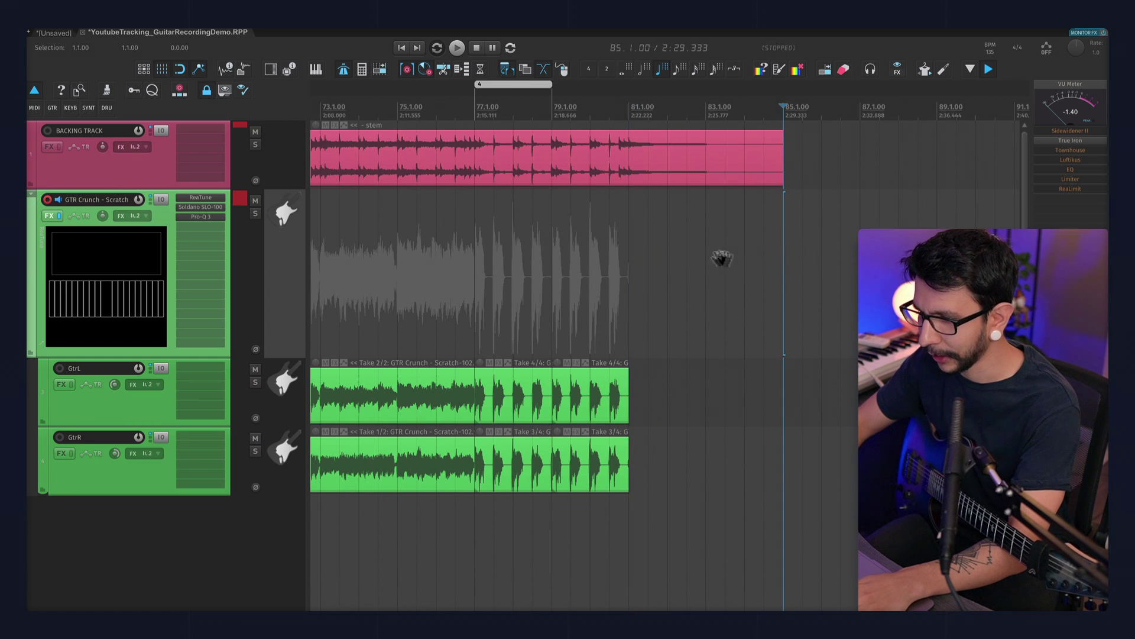
pyautogui.moveTo(722, 258); pyautogui.dragTo(685, 226)
# - Record the final chord, split it at bars 89 and 92, and move the second chord onto GtrR at bar 81
pyautogui.hotkey('ctrl', 'r')
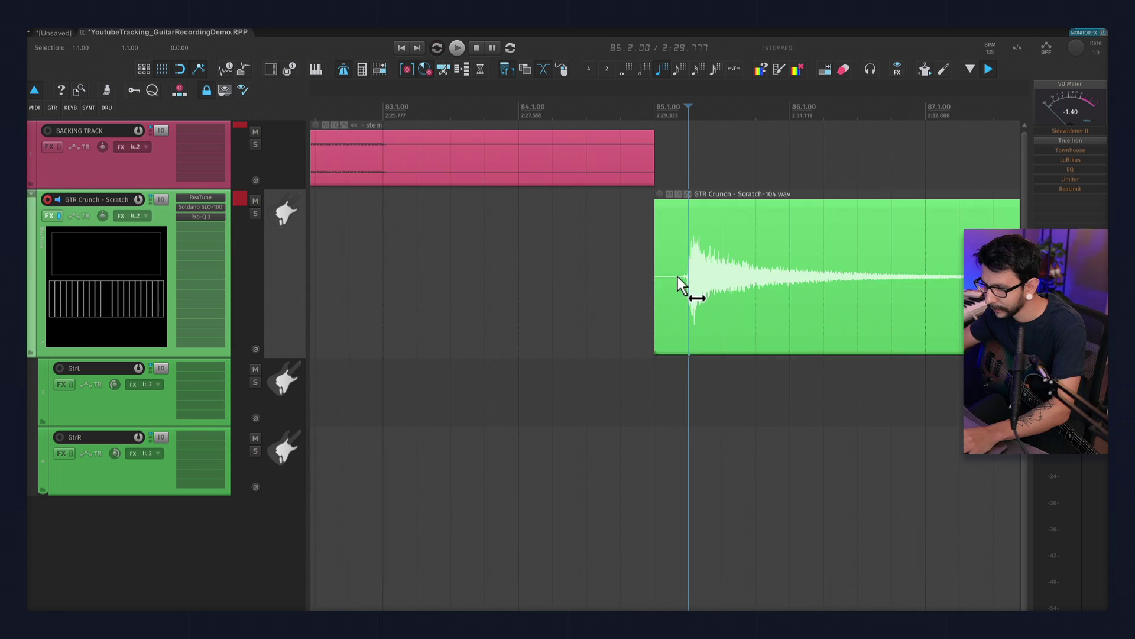
pyautogui.scroll(-5, 688, 283)
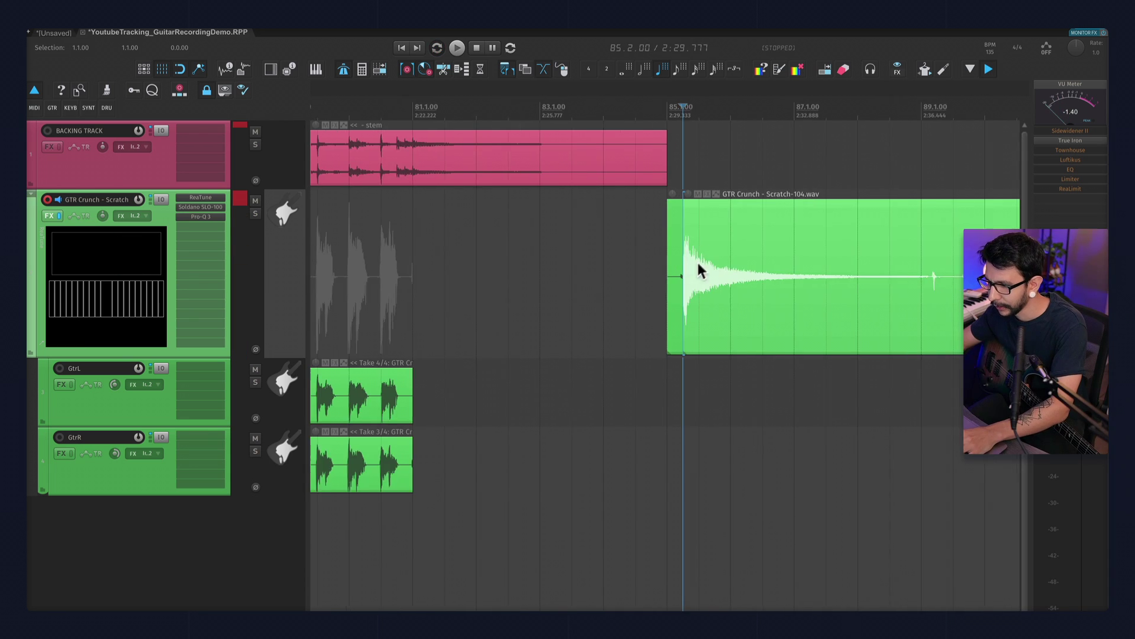
pyautogui.keyDown('alt'); pyautogui.click(815, 278); pyautogui.keyUp('alt')
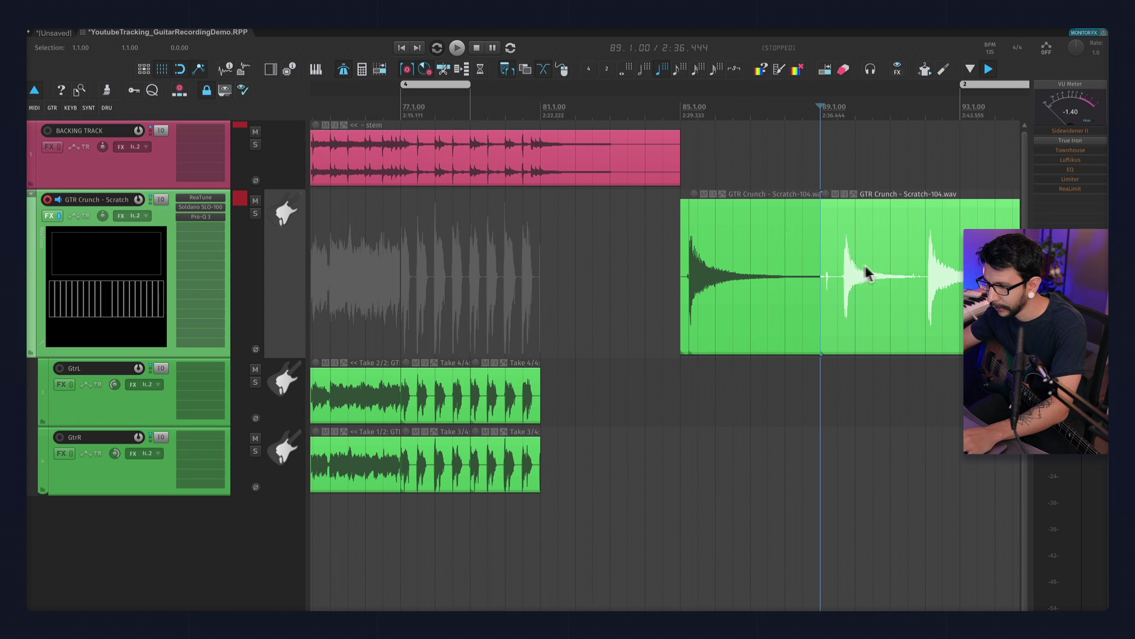
pyautogui.keyDown('alt'); pyautogui.click(932, 281); pyautogui.keyUp('alt')
pyautogui.moveTo(949, 260); pyautogui.dragTo(531, 481)
# - Place the first chord on GtrL, nudged left to bar 81, and play it back to check
pyautogui.scroll(6, 554, 478)
pyautogui.scroll(-5, 679, 357)
pyautogui.moveTo(813, 286); pyautogui.dragTo(473, 432)
pyautogui.scroll(5, 540, 398)
pyautogui.press('l')
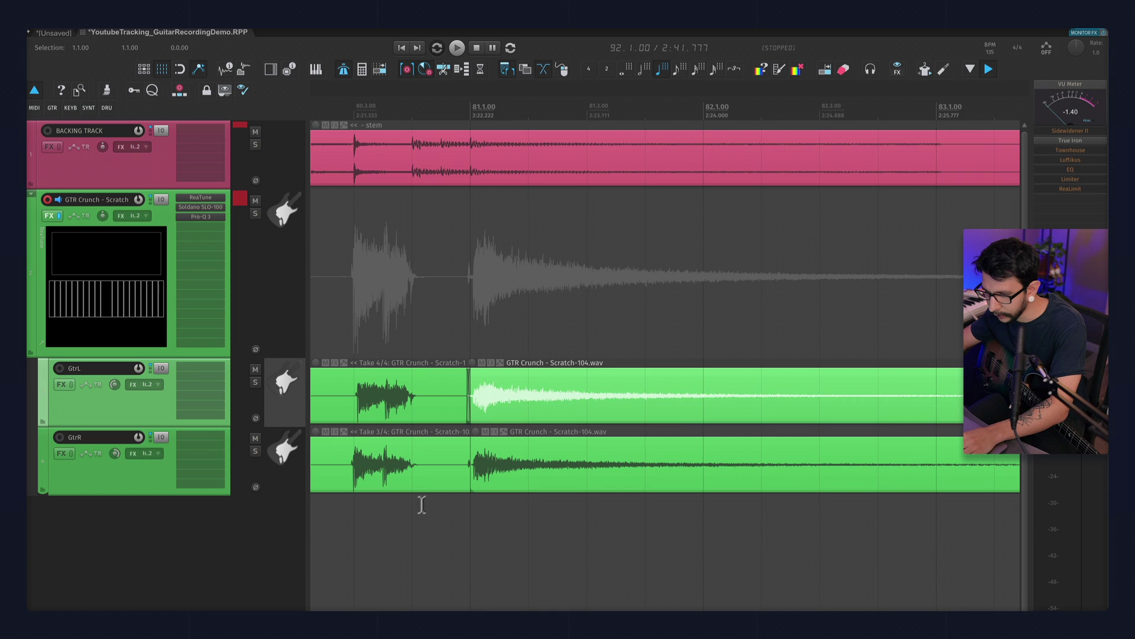
pyautogui.click(412, 517)
pyautogui.press('space')
# - Trim the ends of the GtrR and GtrL chords so both end together
pyautogui.hscroll(-1, 412, 516)
pyautogui.moveTo(544, 476); pyautogui.dragTo(540, 467)
pyautogui.click(540, 421)
pyautogui.scroll(-5, 562, 449)
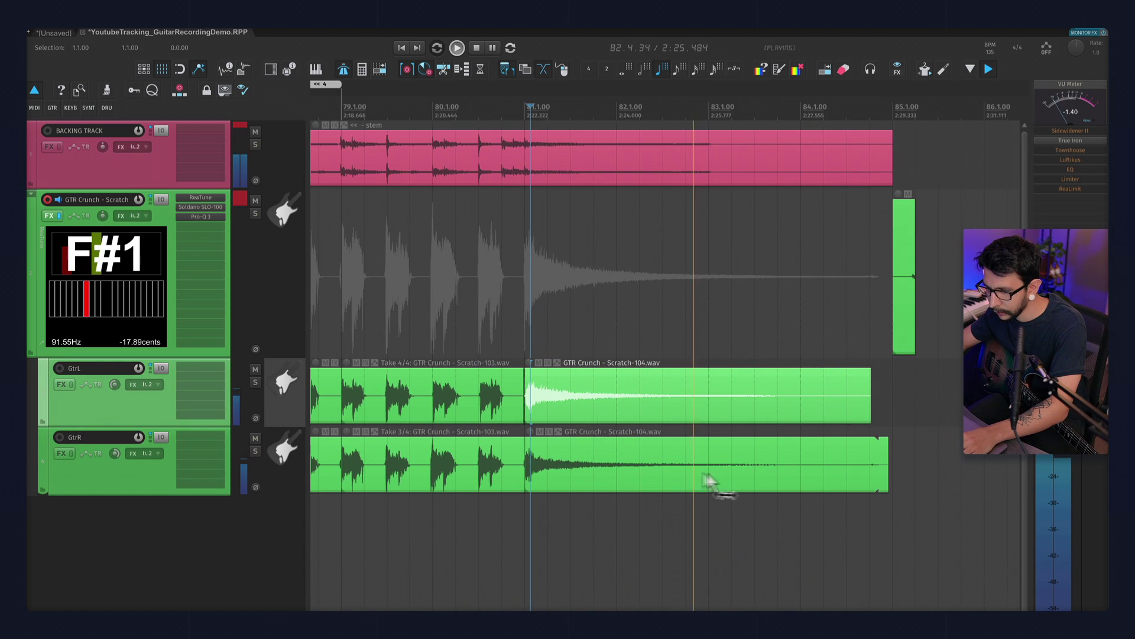
pyautogui.moveTo(881, 473); pyautogui.dragTo(868, 472)
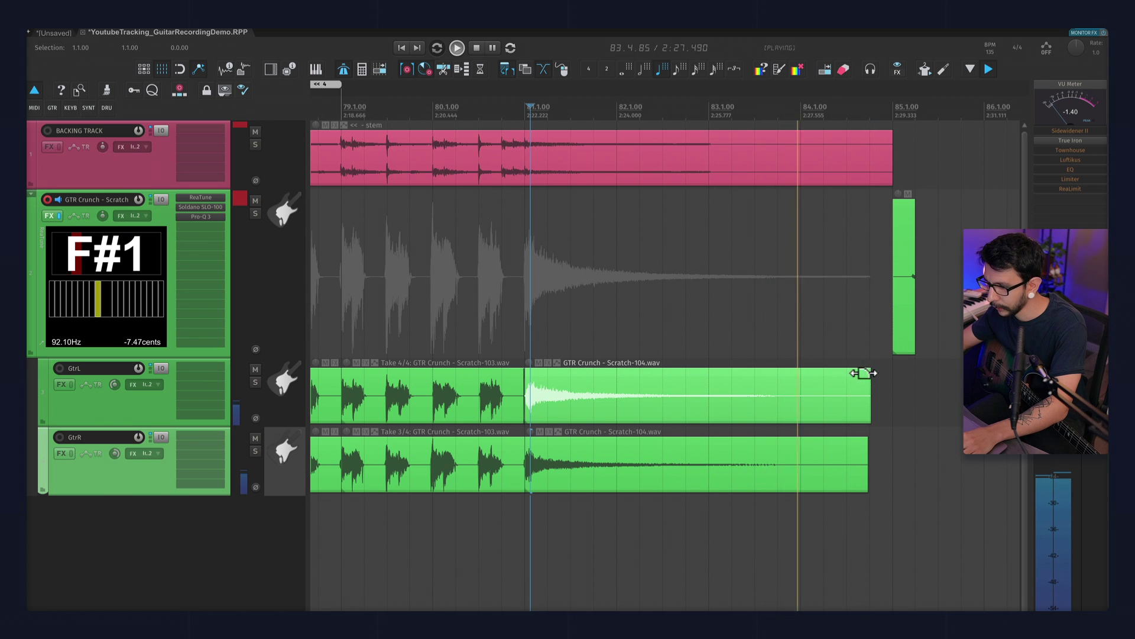
pyautogui.moveTo(863, 373); pyautogui.dragTo(860, 373)
pyautogui.scroll(-3, 769, 379)
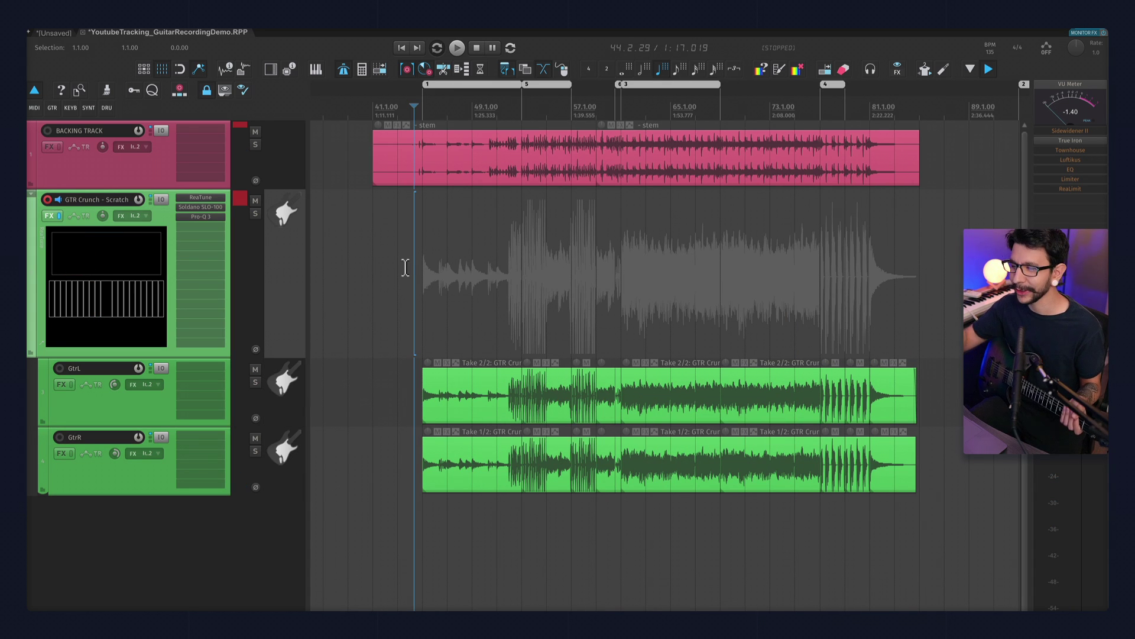